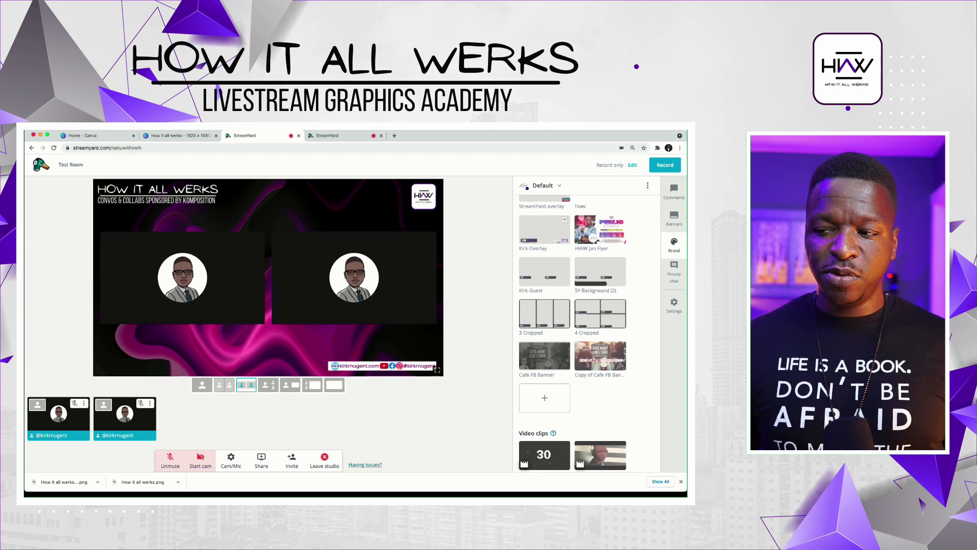
Step: Preview the two-person studio layout in full screen, and switch to the How it all werks design in Canva
click(438, 370)
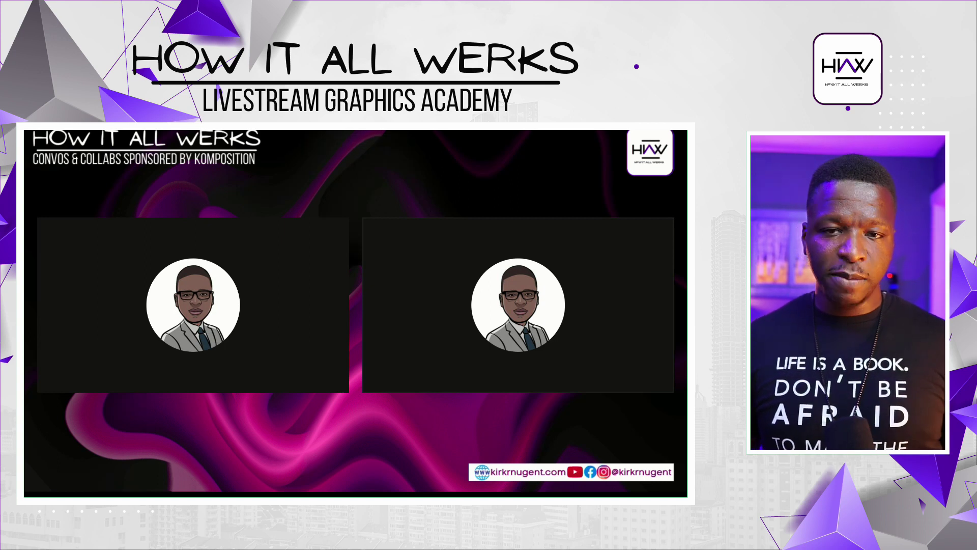
key(Escape)
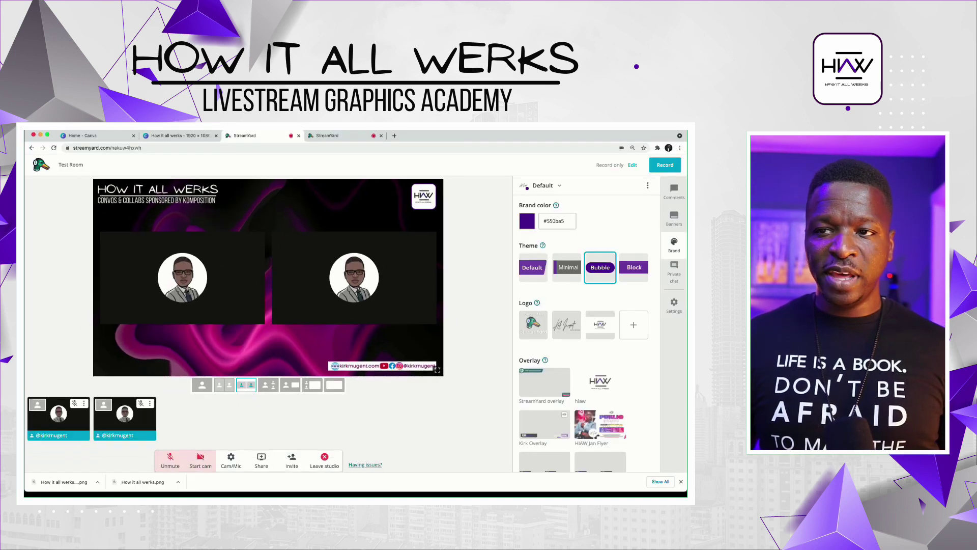
click(179, 135)
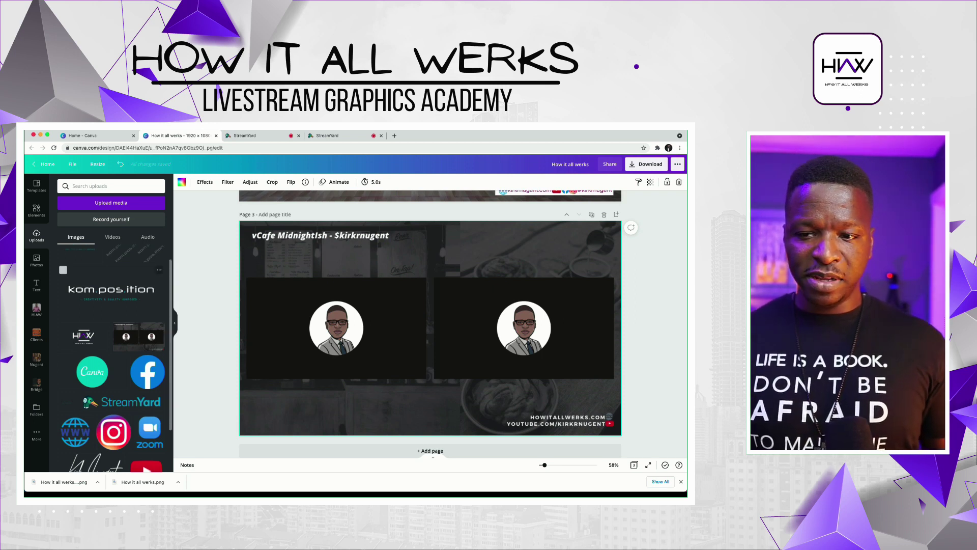
Step: Add a square to page 3 and resize it to about 903 × 504 so it covers the left camera box
click(36, 209)
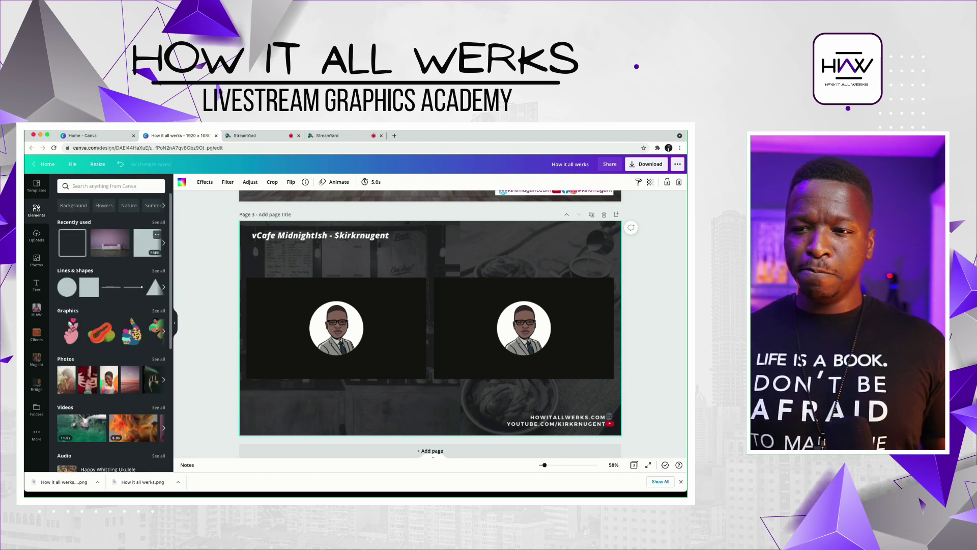
click(148, 242)
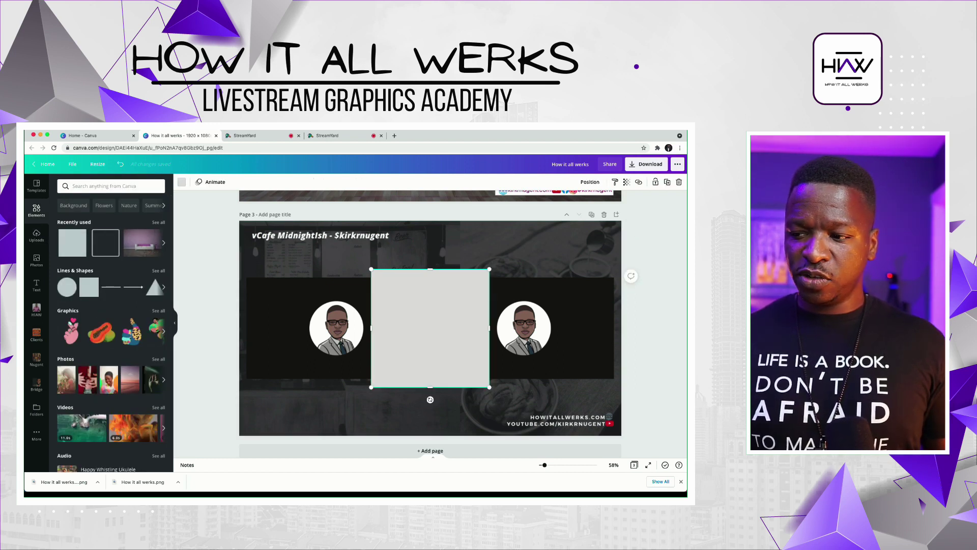
drag(430, 387, 430, 377)
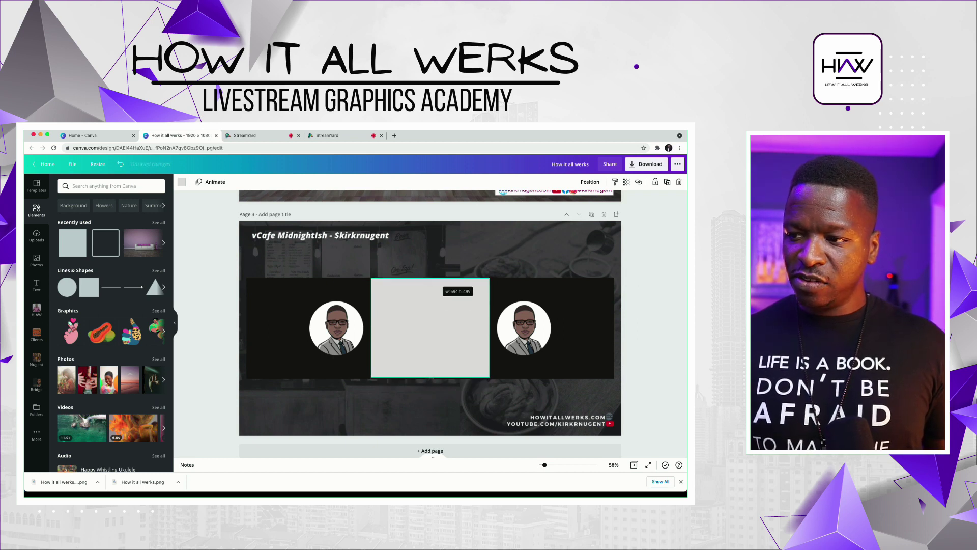
drag(430, 325, 307, 327)
drag(365, 328, 426, 328)
click(430, 400)
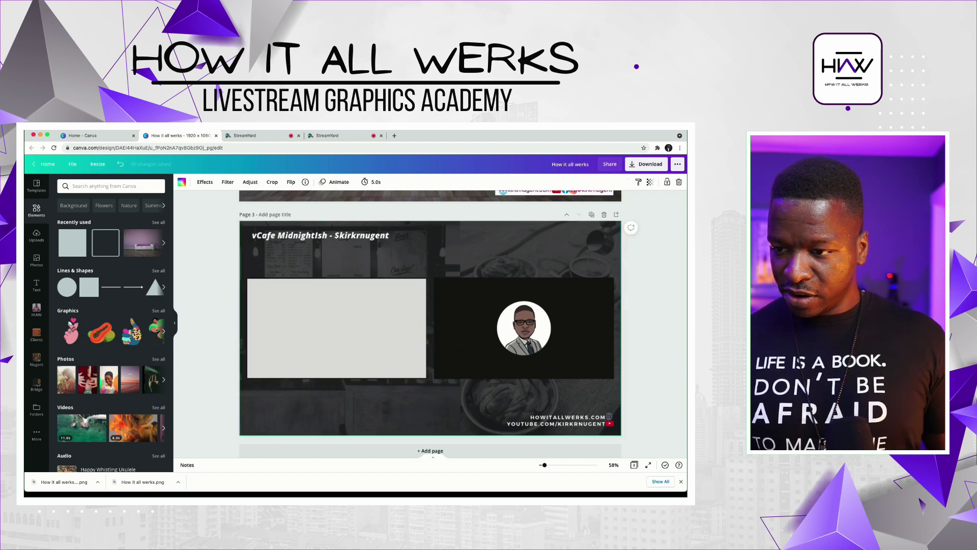
click(336, 328)
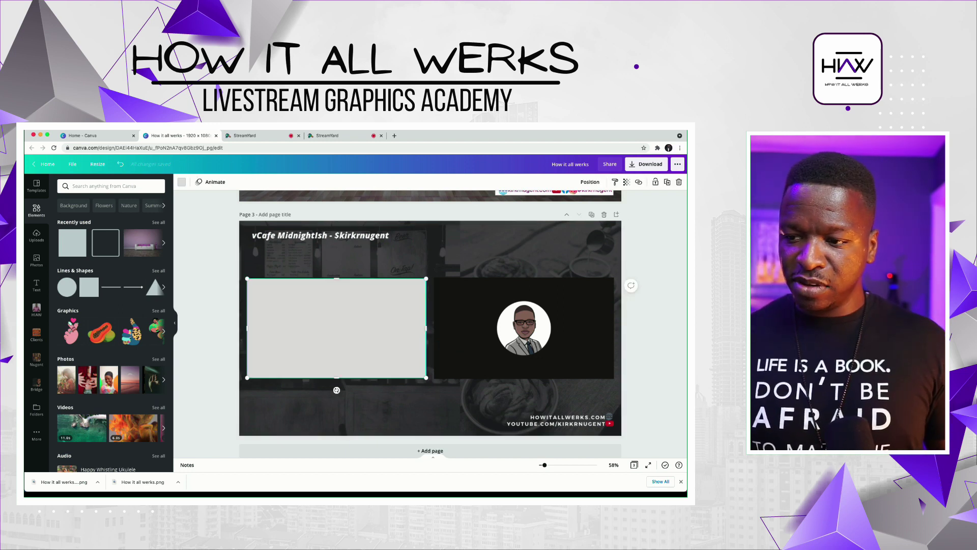
drag(247, 328, 247, 328)
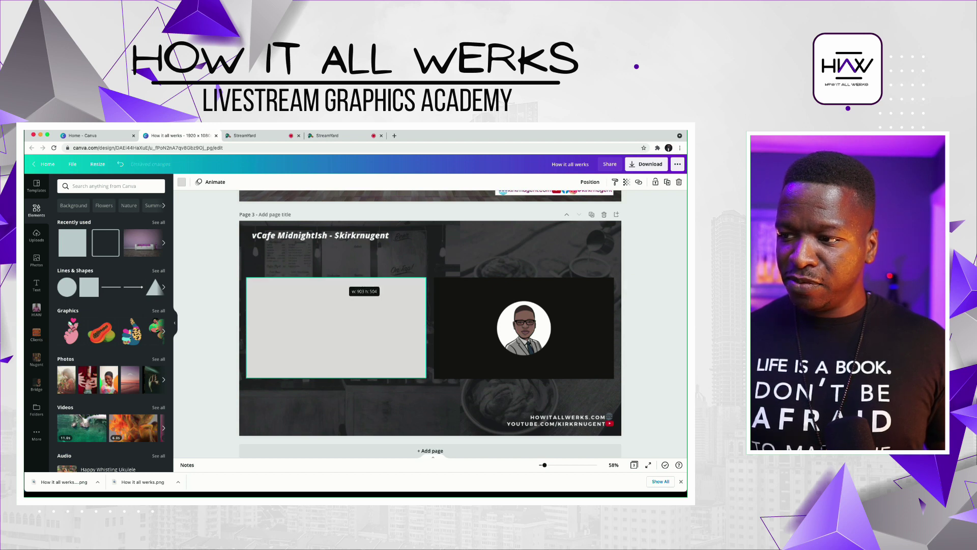
click(336, 407)
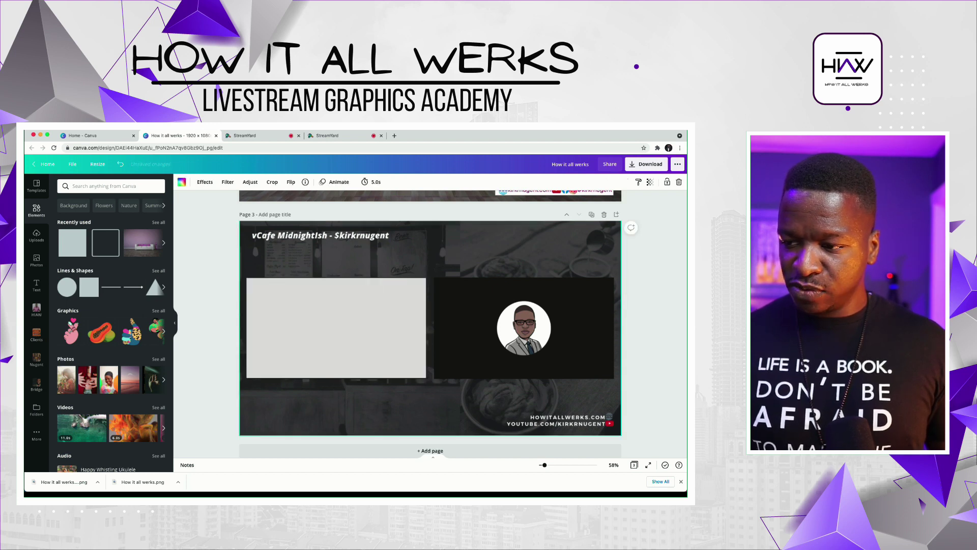
Step: Fill the rectangle over the left camera box with dark green from the default colors
click(335, 367)
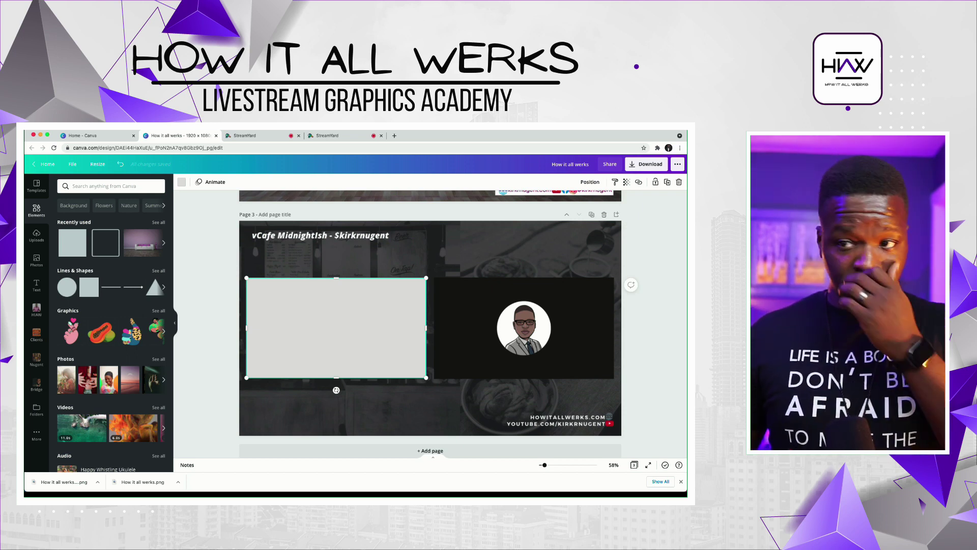
click(181, 182)
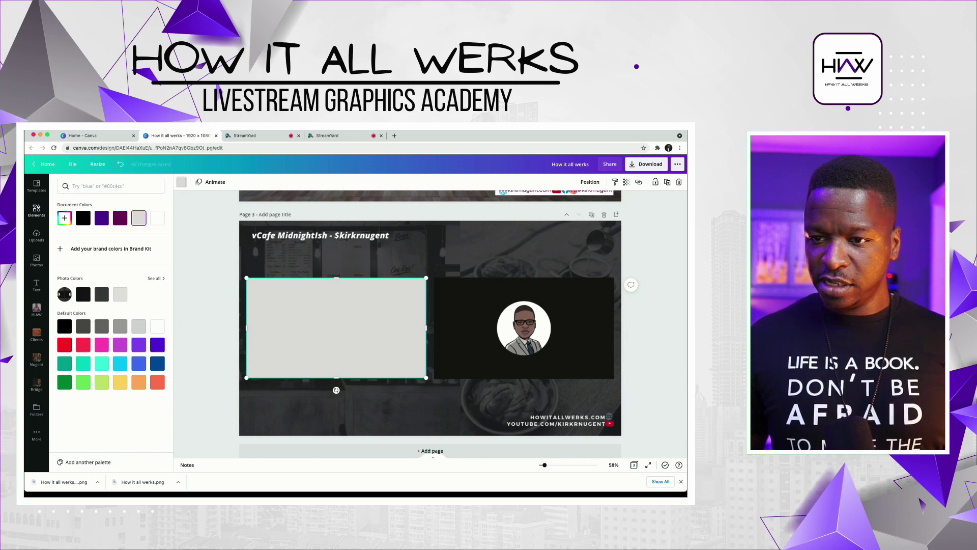
click(64, 382)
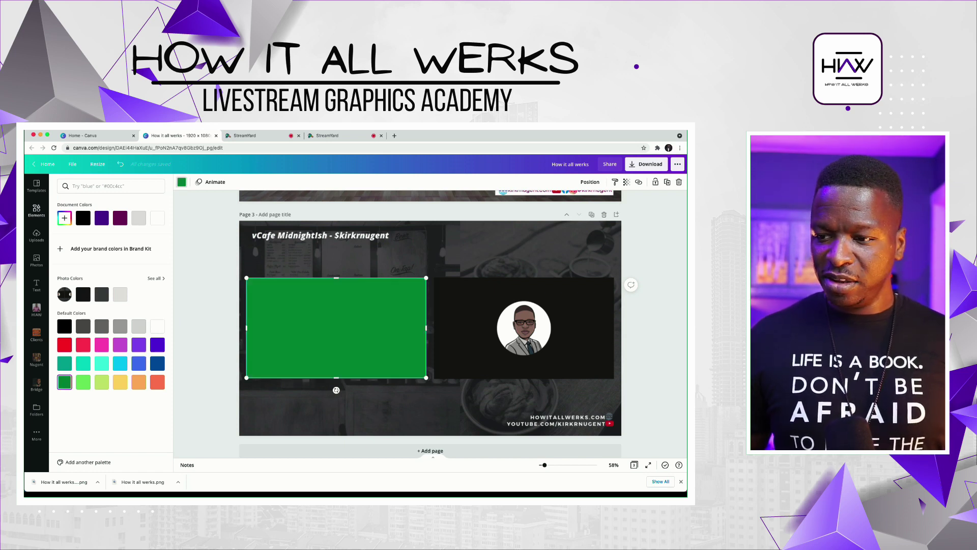
click(36, 210)
click(336, 407)
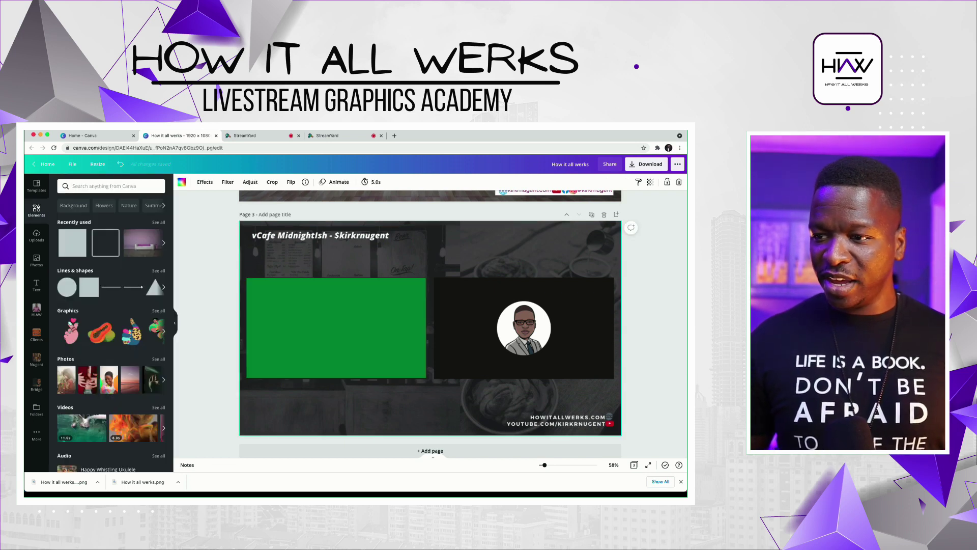
Step: Duplicate the green rectangle and place the copy over the right camera box, level with the original
click(336, 328)
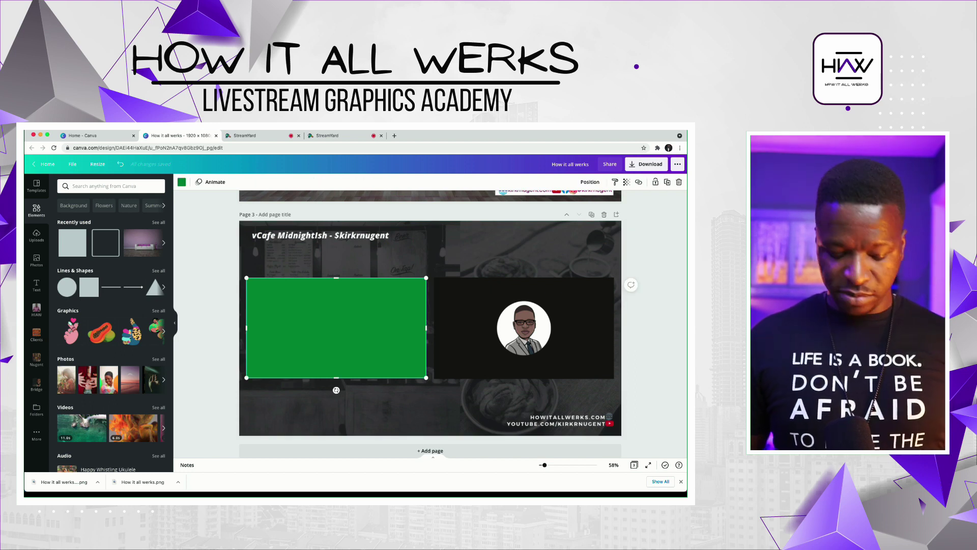
key(super+d)
drag(341, 333, 525, 328)
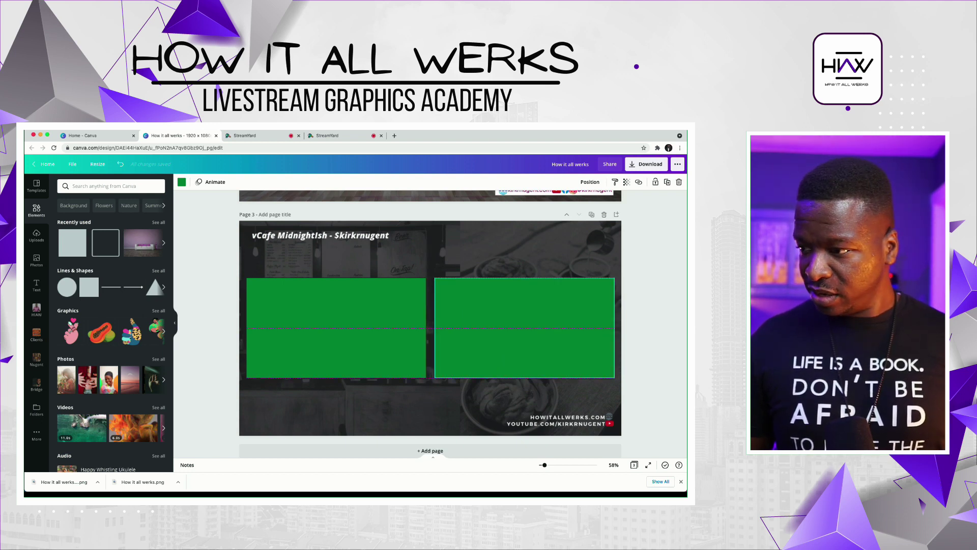
drag(524, 328, 524, 328)
click(640, 294)
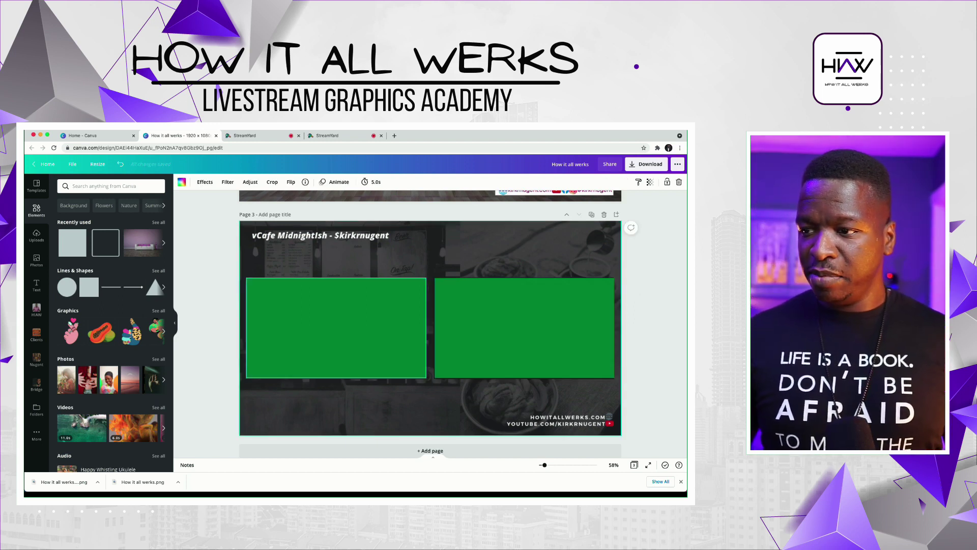
click(336, 328)
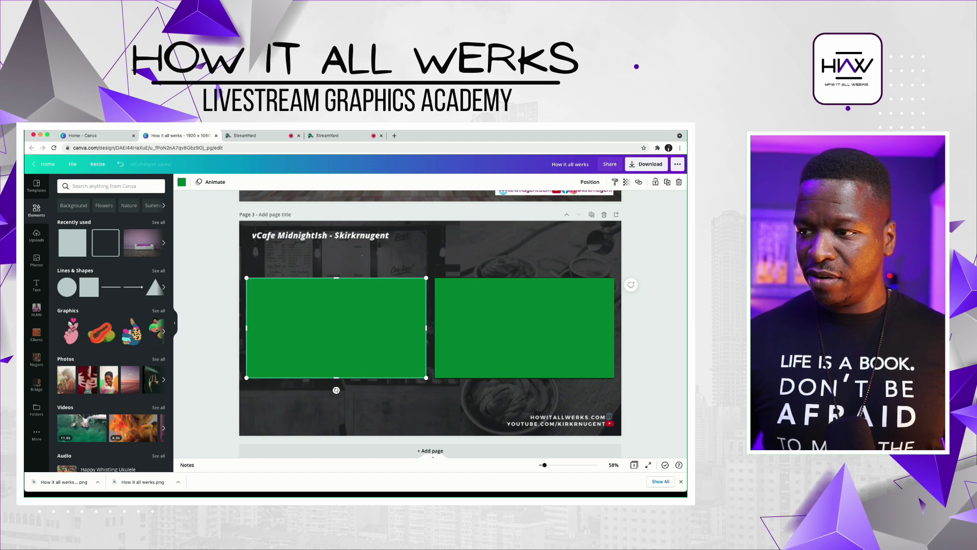
click(430, 407)
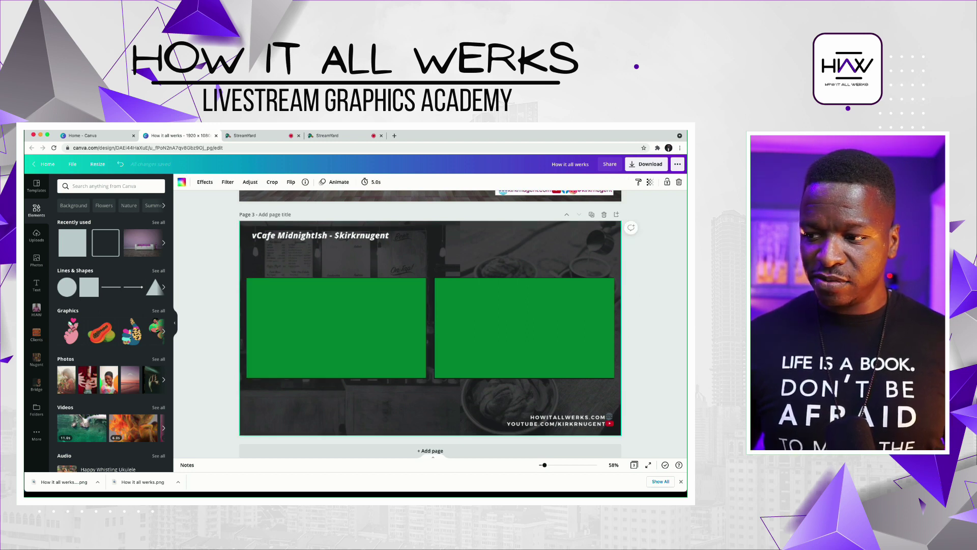
Step: Add the recently used rounded square outline to page 3 and color it white
scroll(336, 328, up, 1)
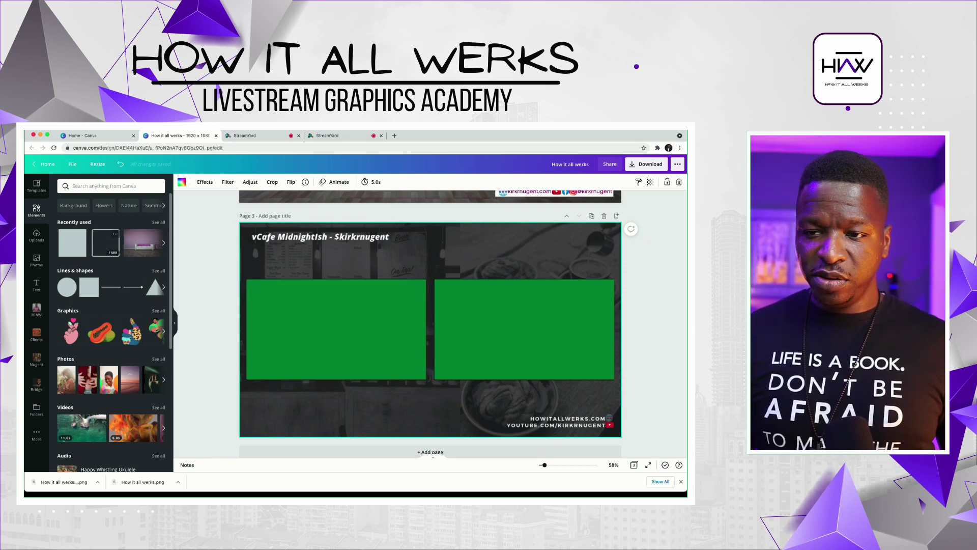
click(106, 242)
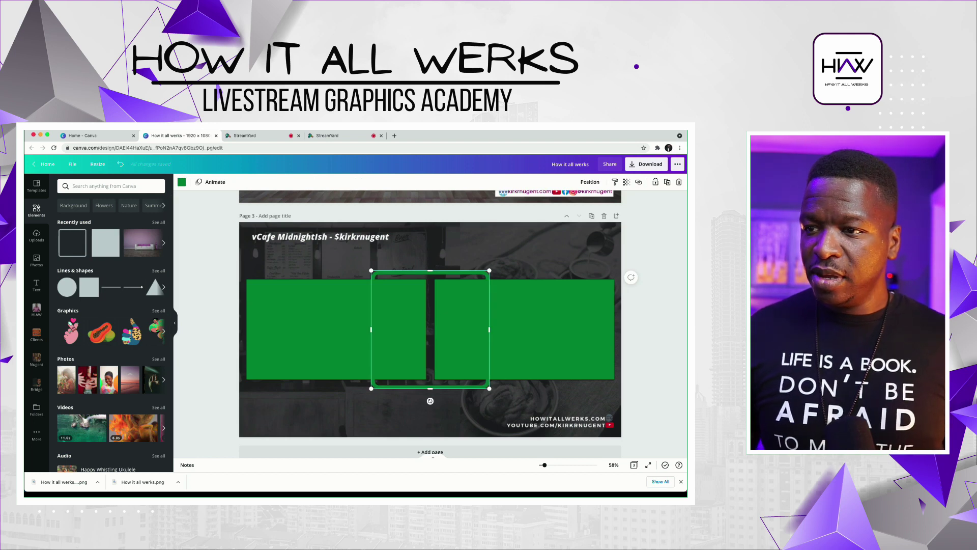
click(181, 182)
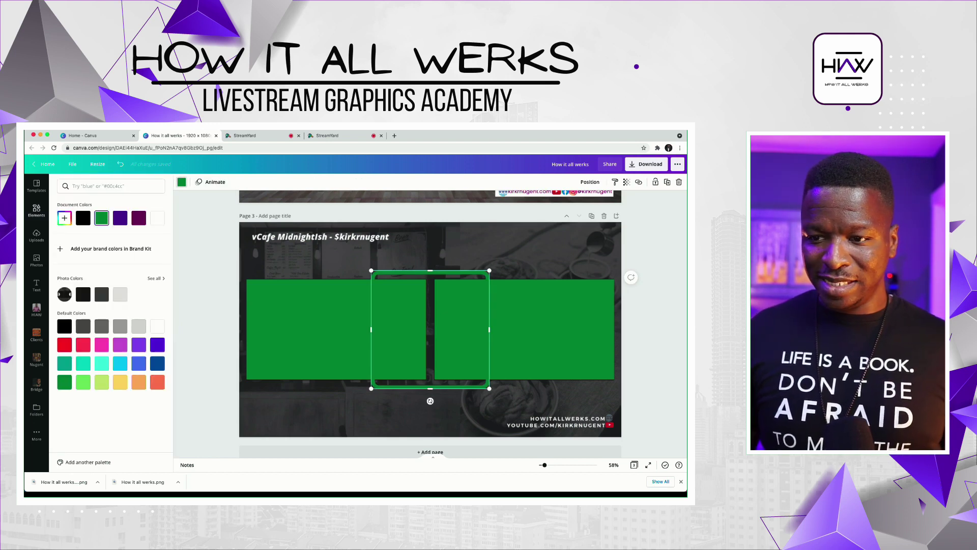
click(158, 325)
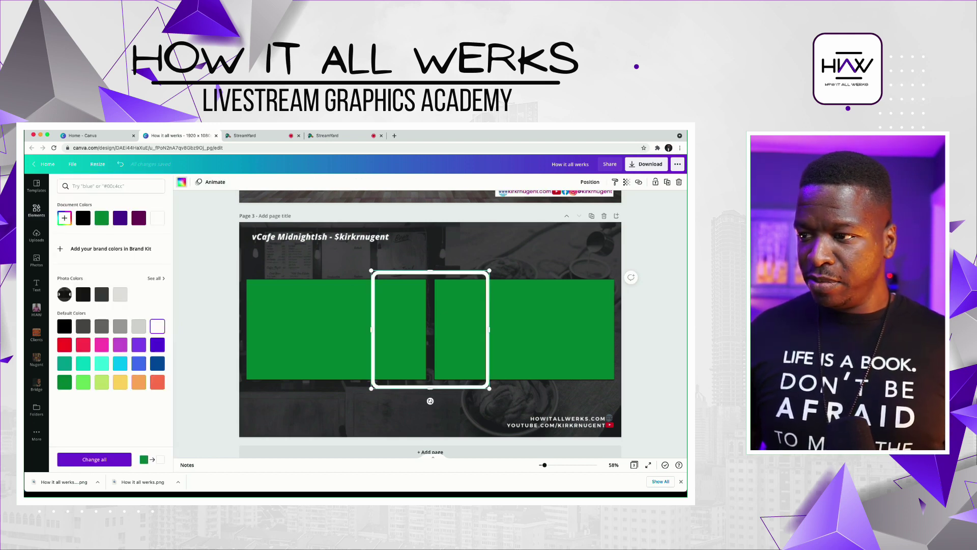
Step: Move the white outline onto the left green rectangle, aligning their upper-left corners
drag(430, 330, 306, 338)
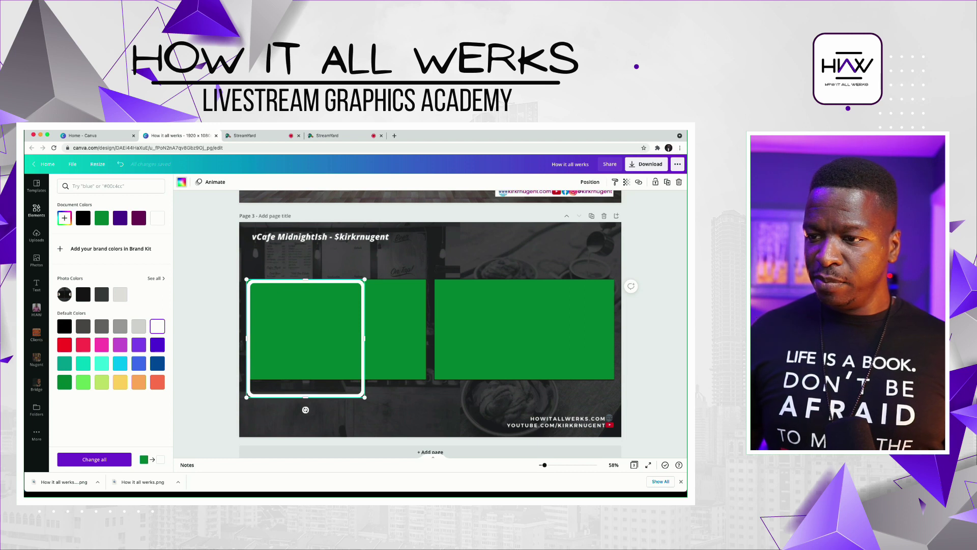
key(Up)
key(Up)
key(Up)
key(Down)
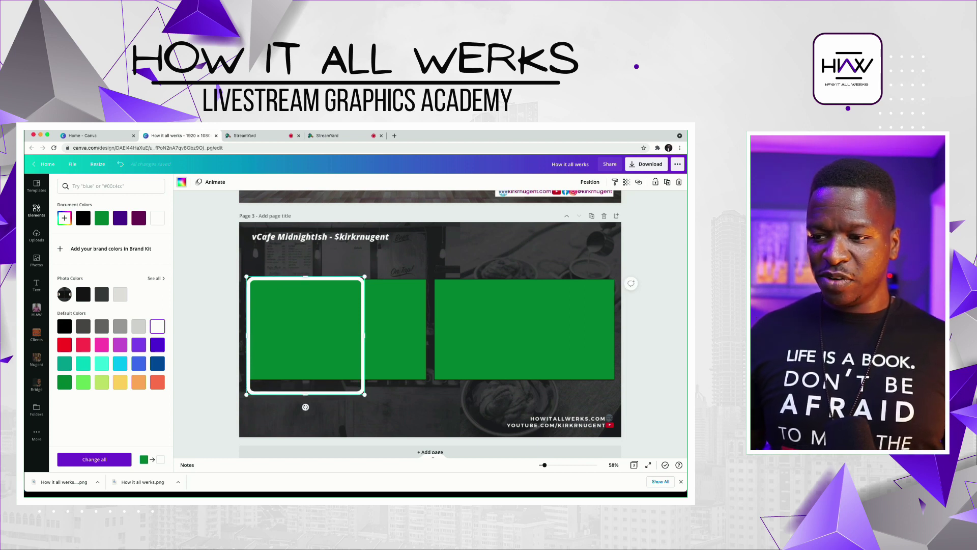
mouse_move(305, 336)
mouse_down()
mouse_move(317, 329)
mouse_move(306, 337)
mouse_up()
Step: Resize the white outline to about 924 × 514 so it frames the whole left green rectangle
drag(305, 395, 305, 378)
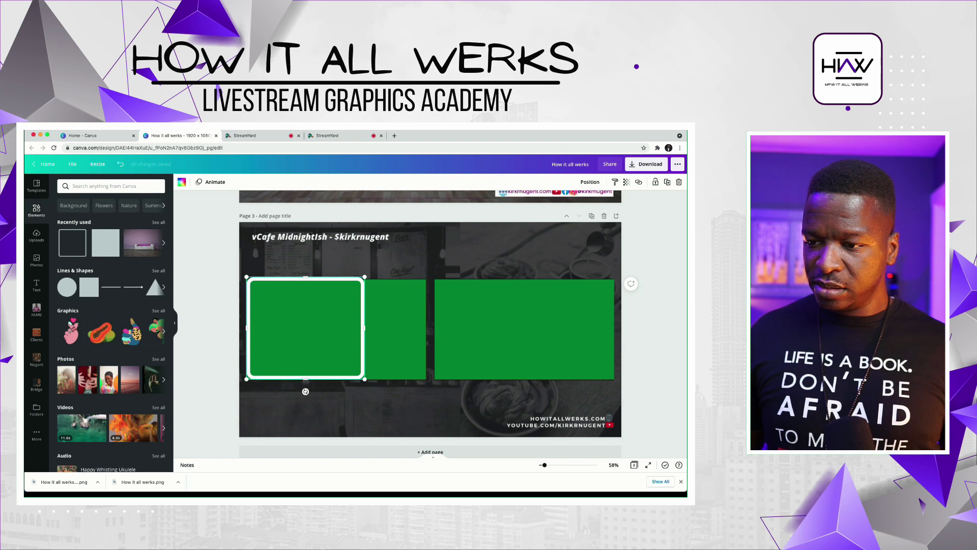
drag(364, 329, 431, 336)
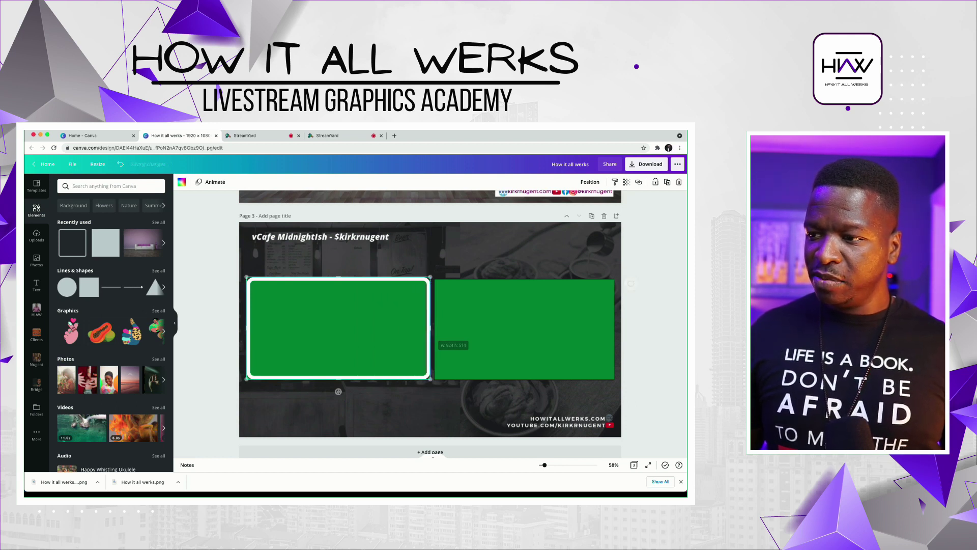
click(431, 397)
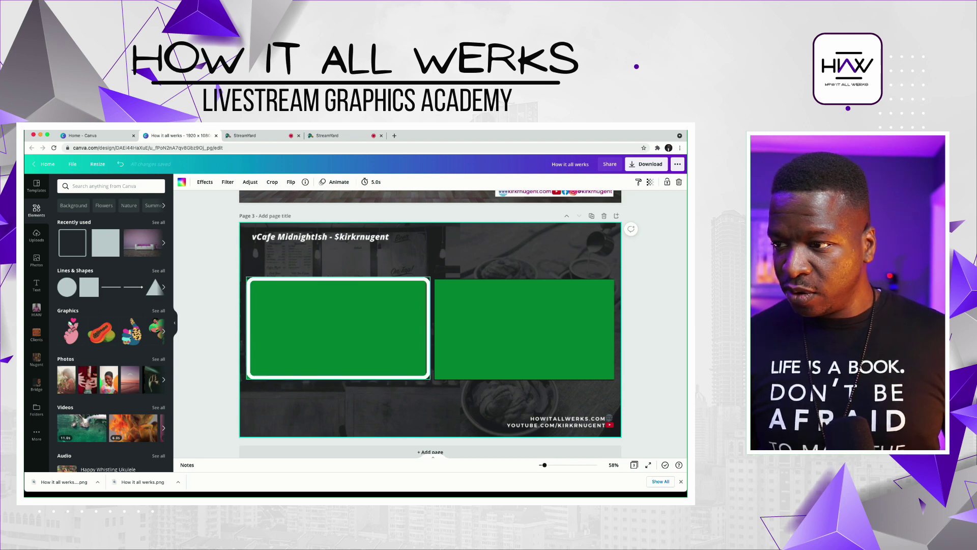
Step: Nudge the white outline left until it is centered horizontally around the left green rectangle
click(338, 328)
key(Left)
key(Left)
key(Left)
key(Left)
key(Left)
key(Left)
key(Left)
key(Left)
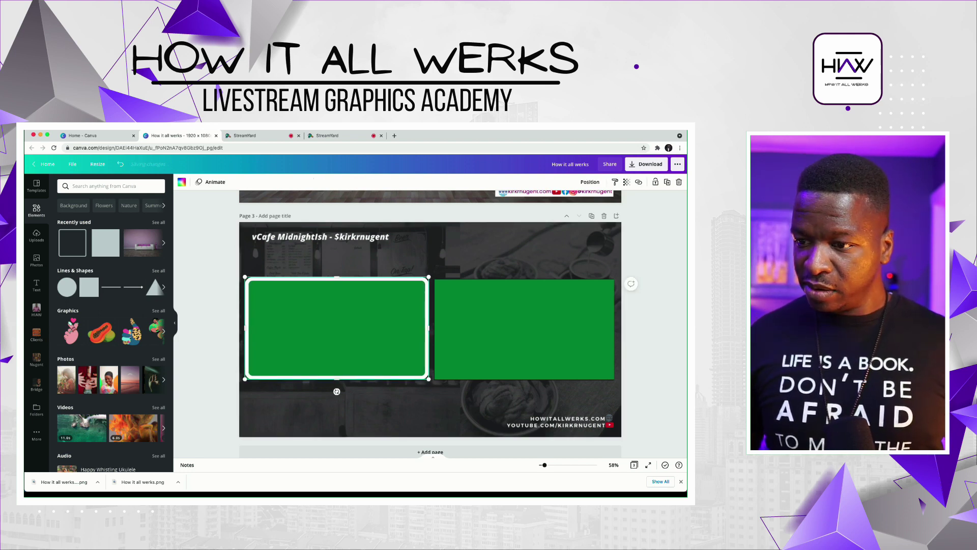
key(Left)
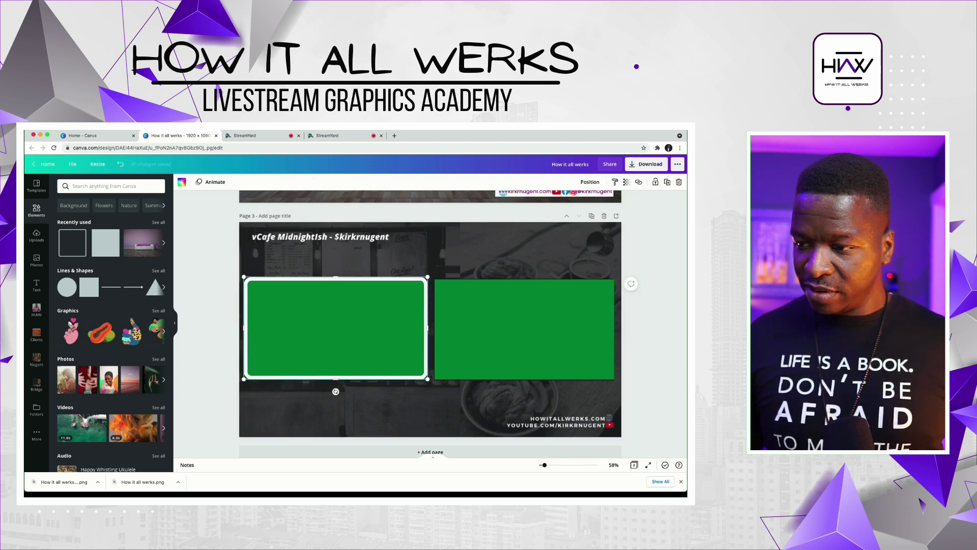
click(431, 397)
Step: Nudge the white outline slightly down to center it vertically around the left green rectangle
click(336, 328)
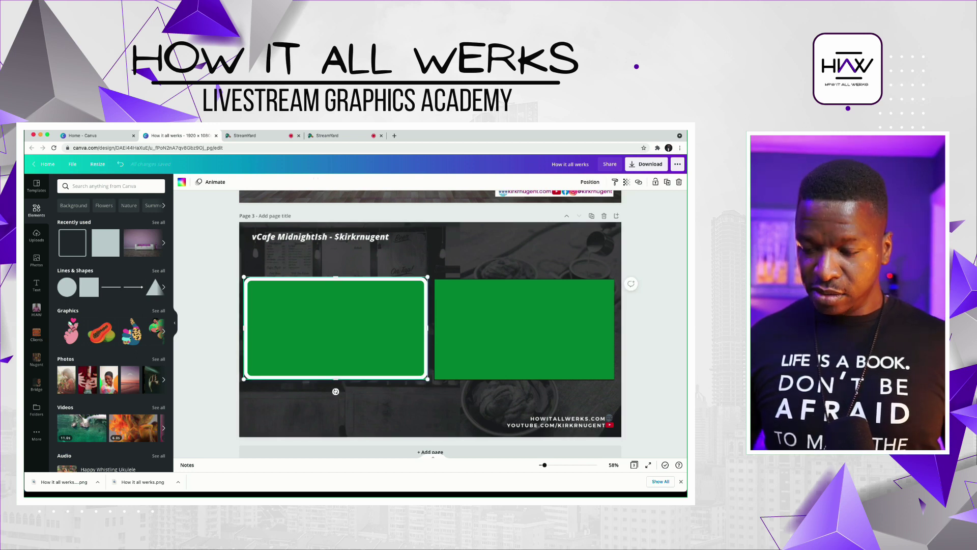
key(Down)
key(Down)
key(Down)
key(Down)
key(Down)
key(Down)
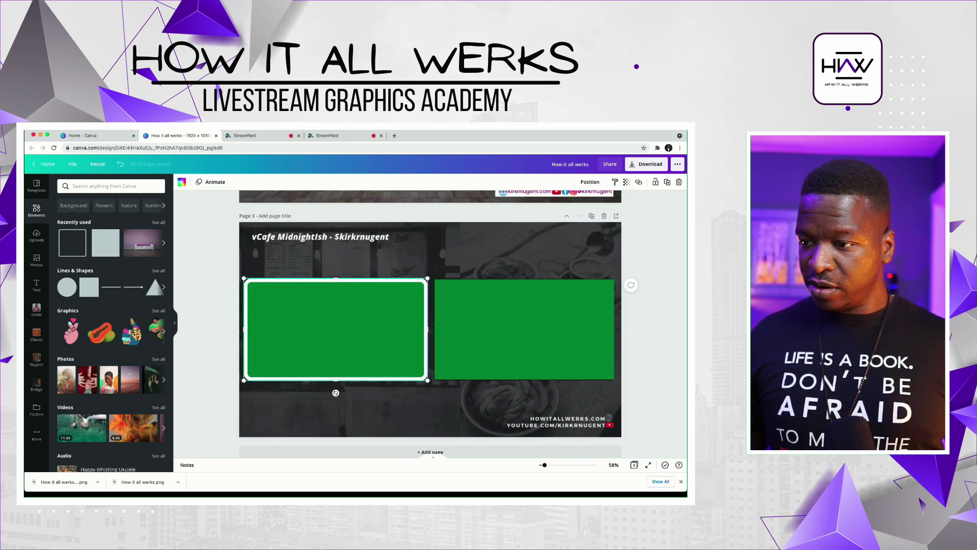
key(Escape)
Step: Scale the white outline down proportionally to a little under half its size, keeping its upper-left corner in place
click(336, 374)
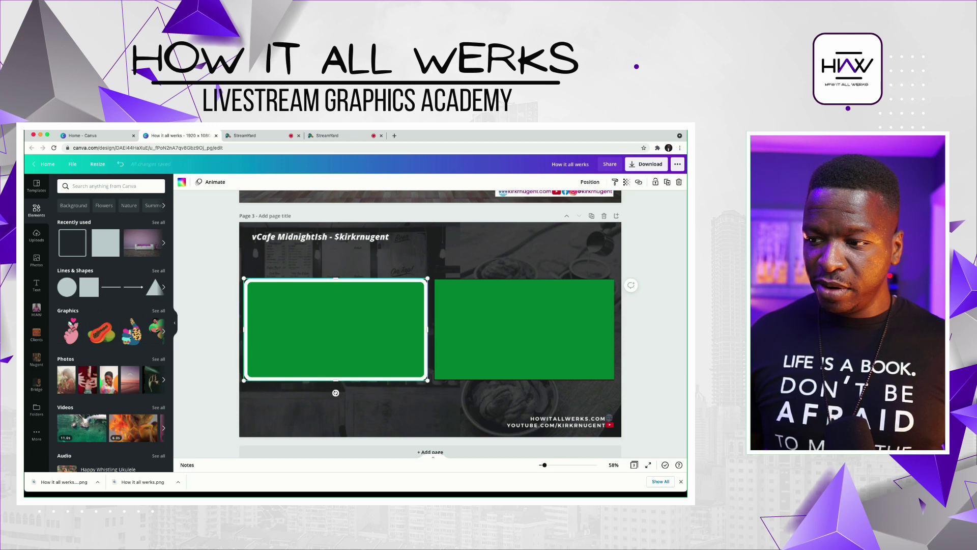
drag(427, 380, 326, 323)
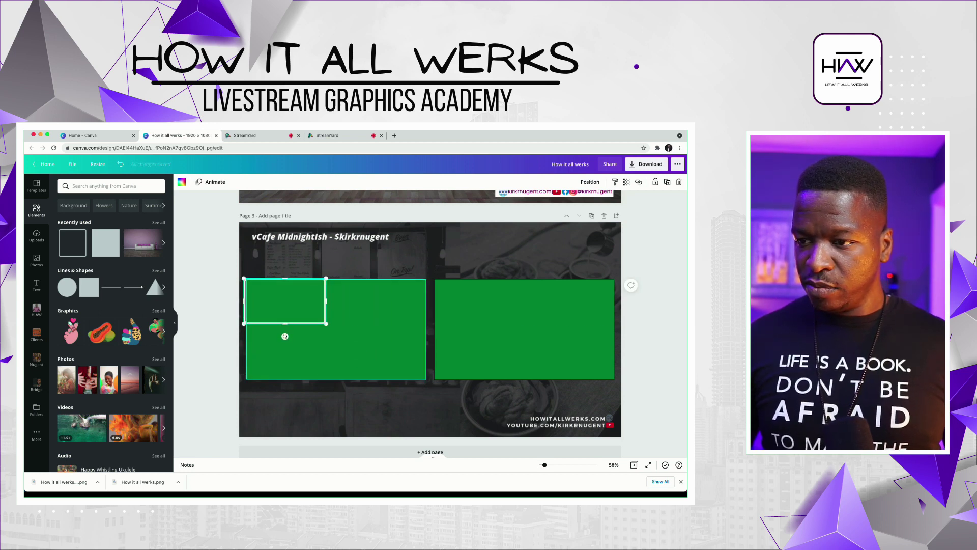
click(286, 336)
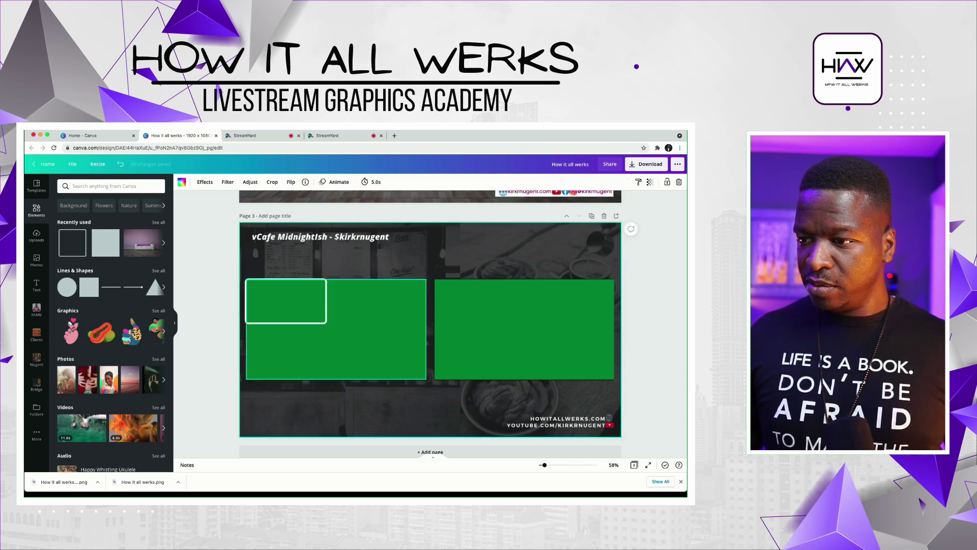
Step: Stretch the white outline's height and width so it frames the whole left green rectangle
click(286, 301)
drag(286, 324, 286, 379)
drag(327, 329, 426, 328)
click(333, 392)
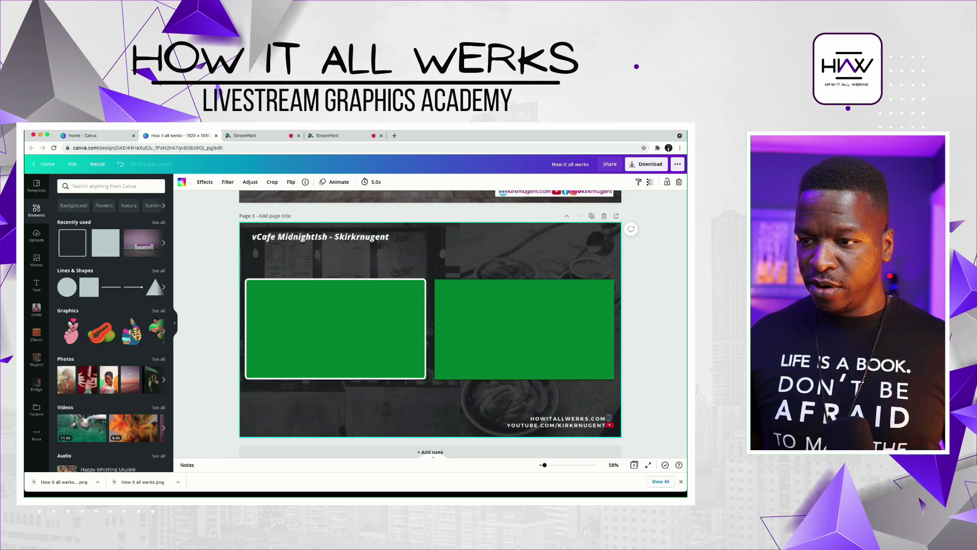
click(336, 367)
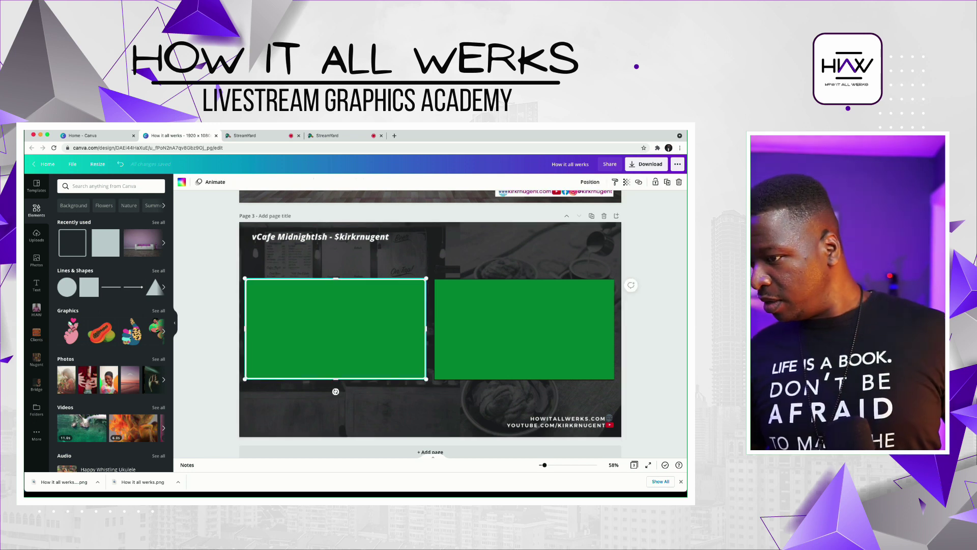
click(336, 394)
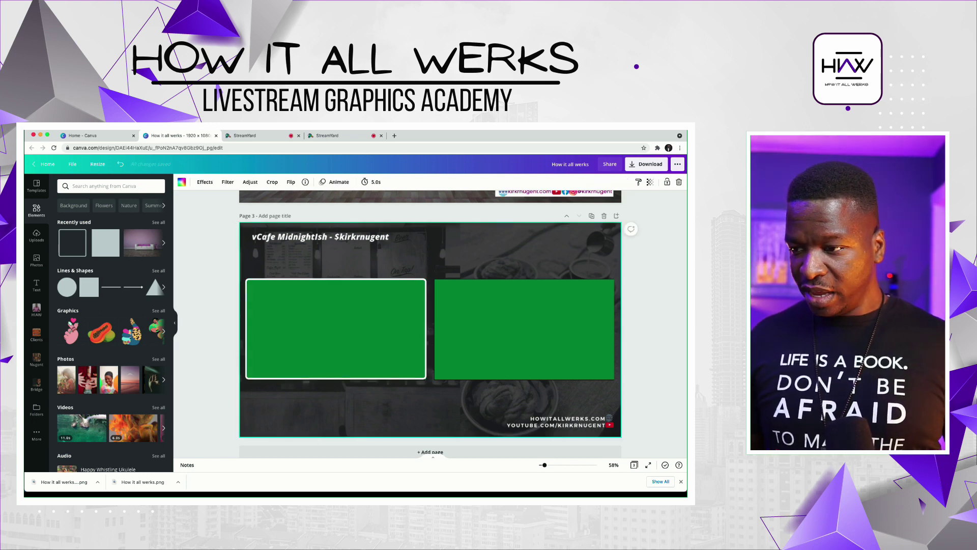
Step: Duplicate the white outline and place the copy around the right green rectangle
click(336, 356)
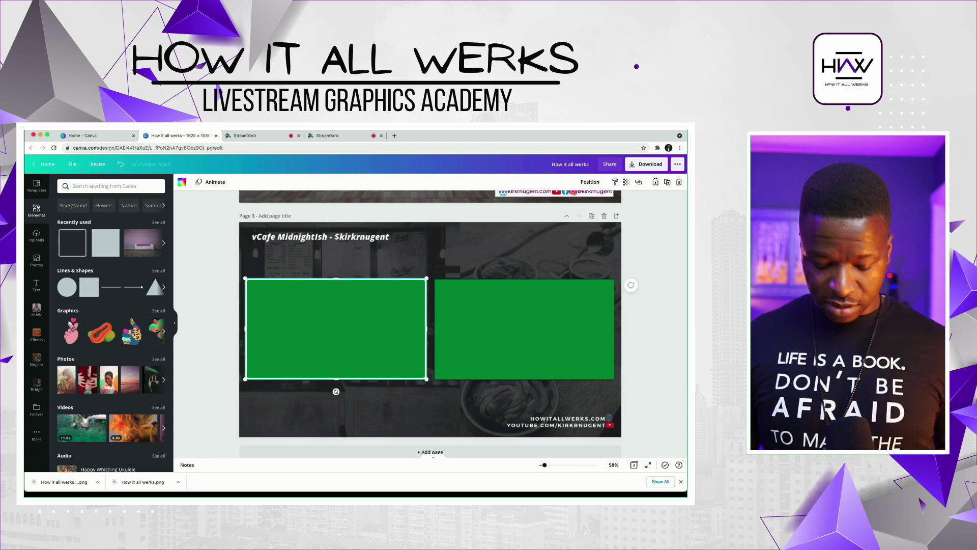
key(super+d)
drag(340, 356, 523, 328)
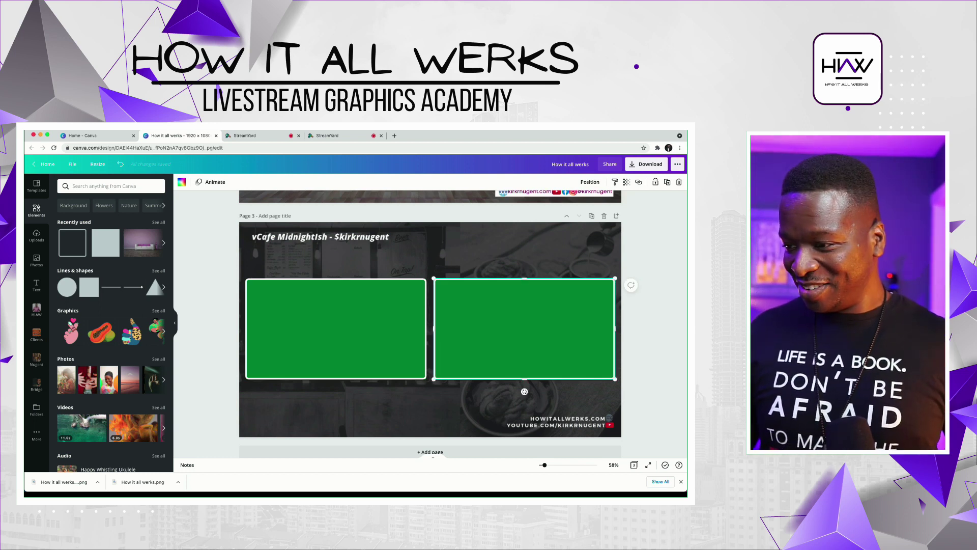
click(524, 405)
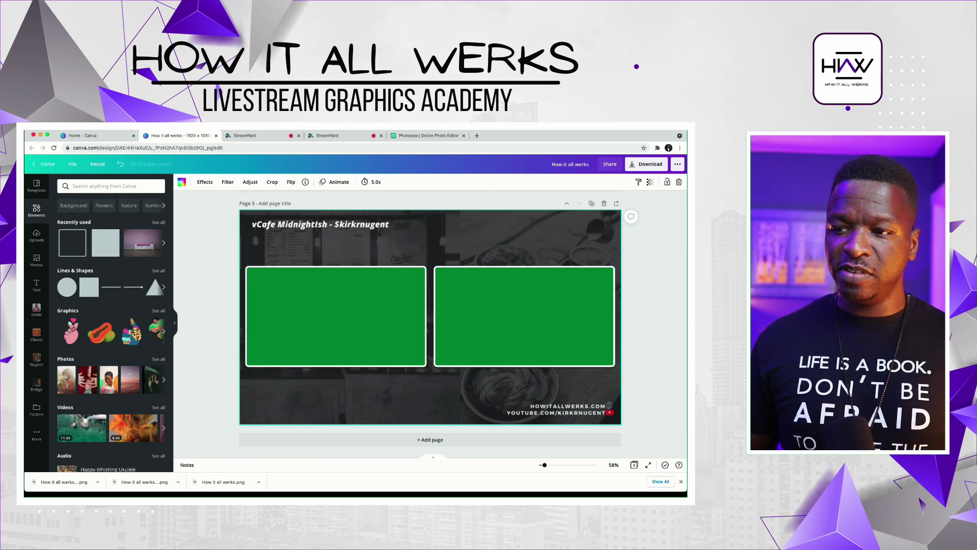
Step: Copy the grouped green rectangles and white frames from page 3 for reuse on the purple background page
click(524, 316)
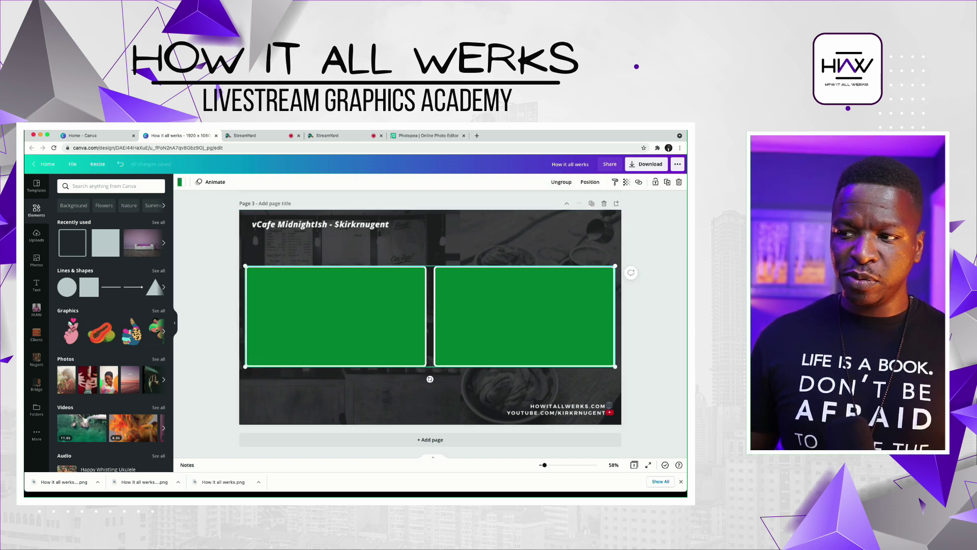
scroll(430, 270, up, 1)
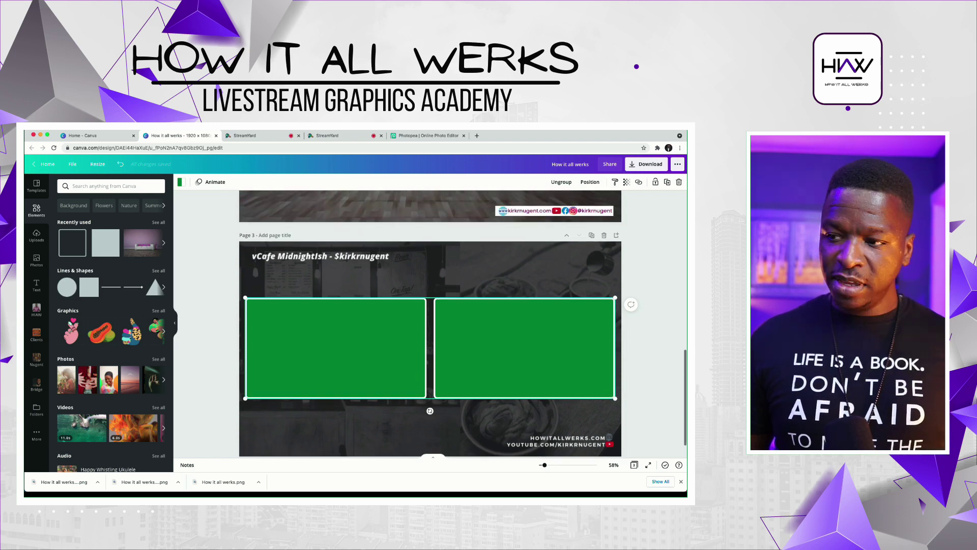
click(431, 269)
scroll(430, 270, up, 2)
scroll(430, 324, up, 9)
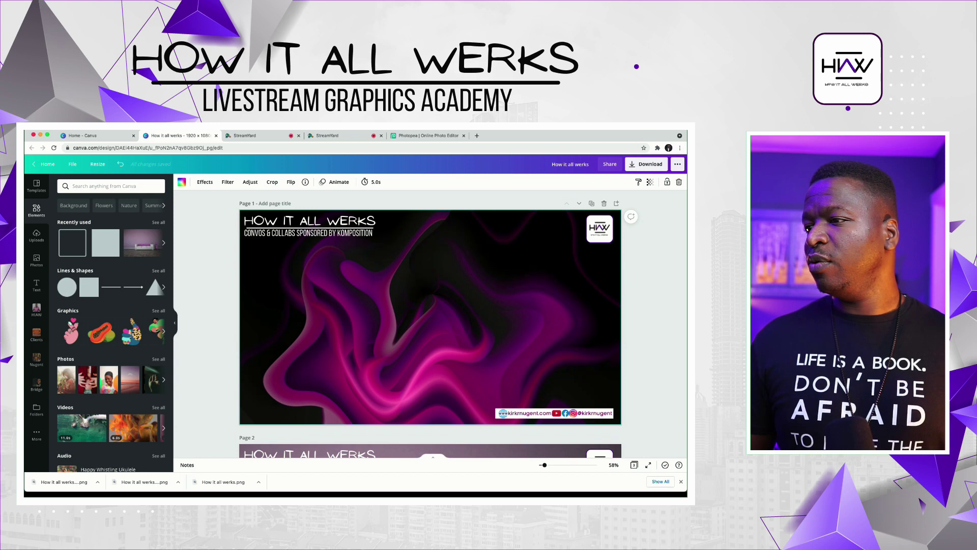
Step: Duplicate page 1 and paste the grouped green rectangles and white frames onto the copy
click(591, 203)
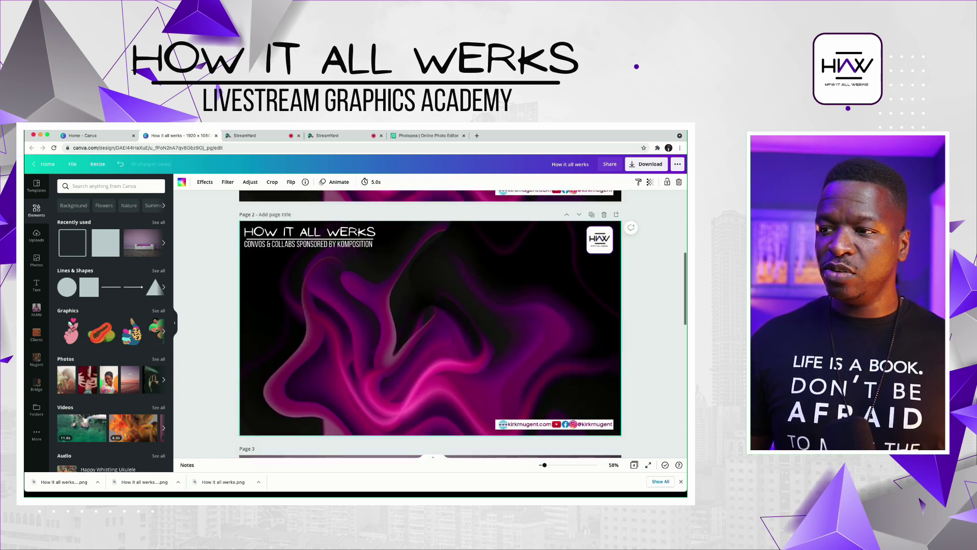
key(ctrl+v)
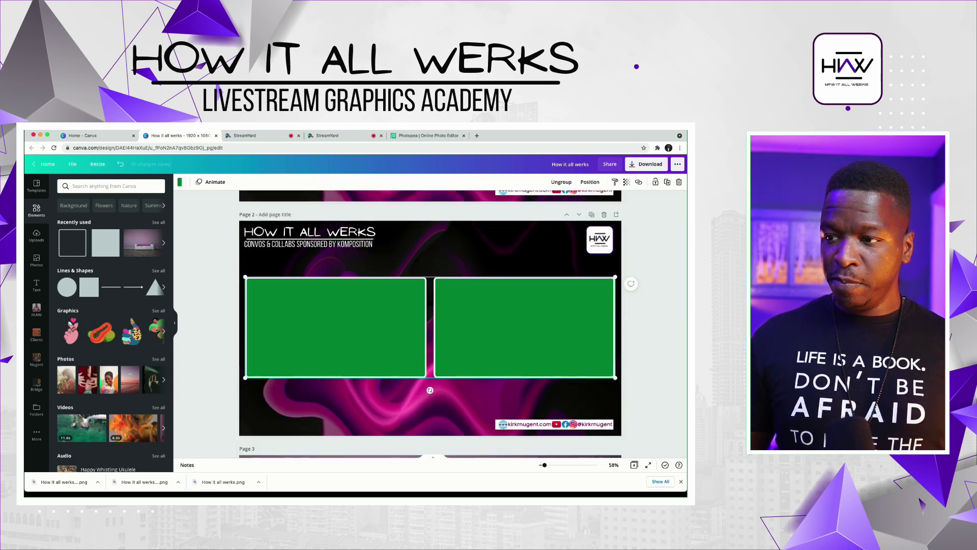
click(430, 259)
Step: Title page 1 "Background"
scroll(430, 324, up, 5)
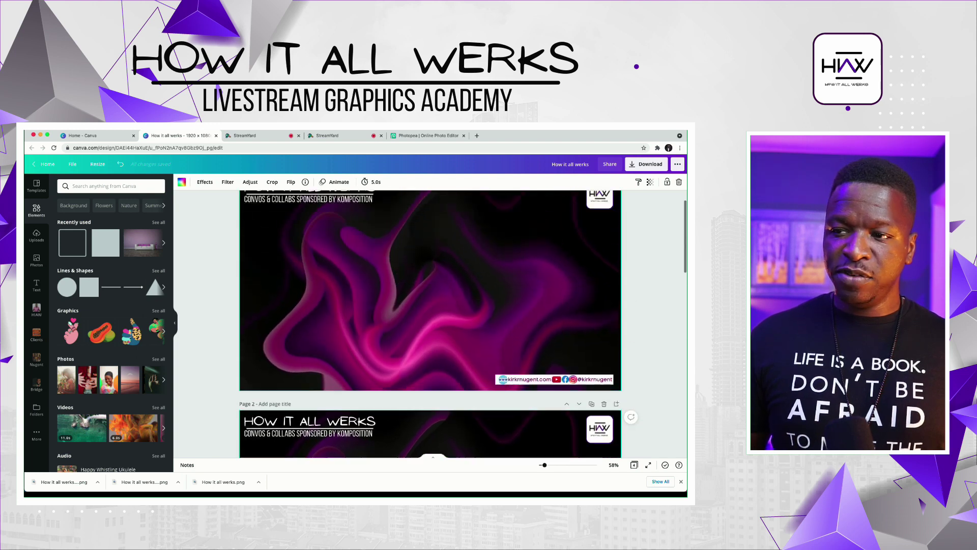
click(274, 203)
text(B)
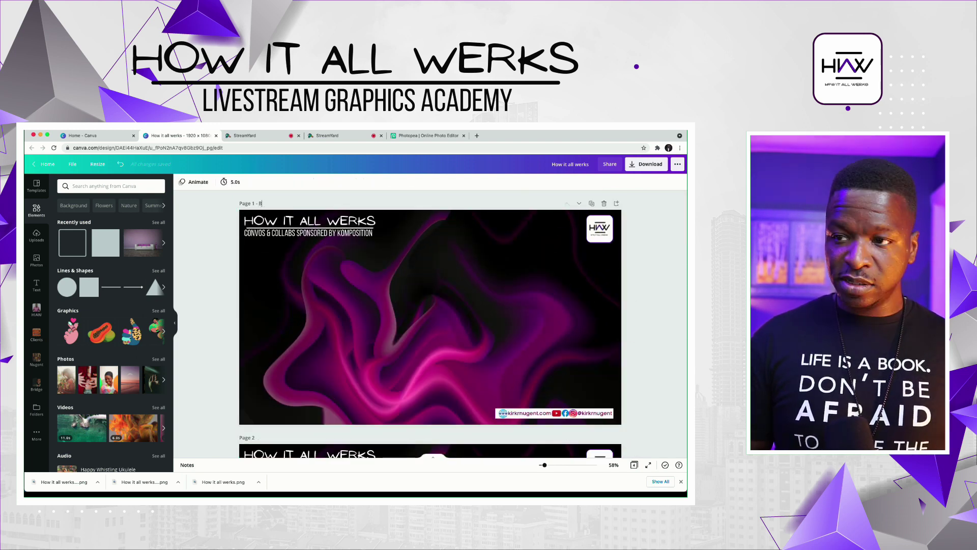
text(ackground)
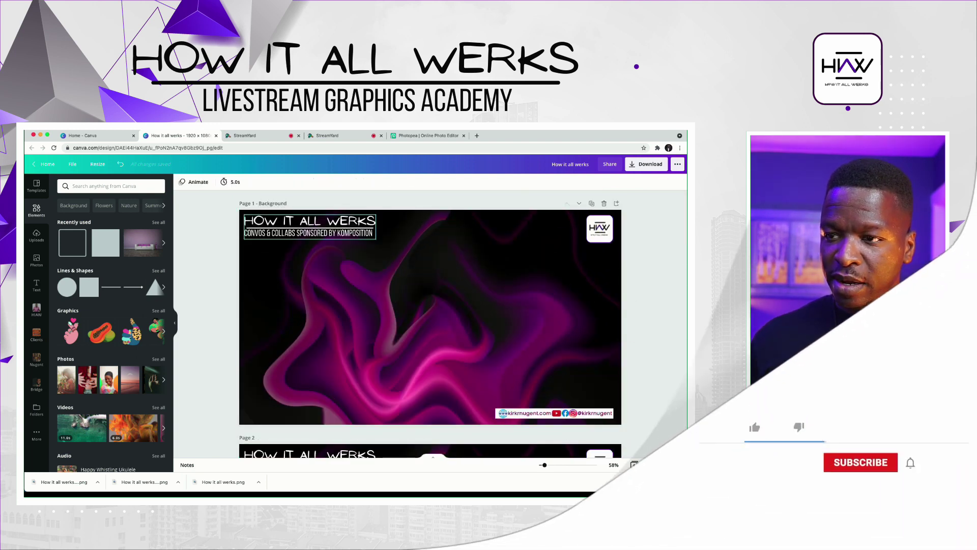
Step: Title page 2 "Background w Frames"
scroll(430, 323, down, 5)
click(275, 203)
text(Background w Fra)
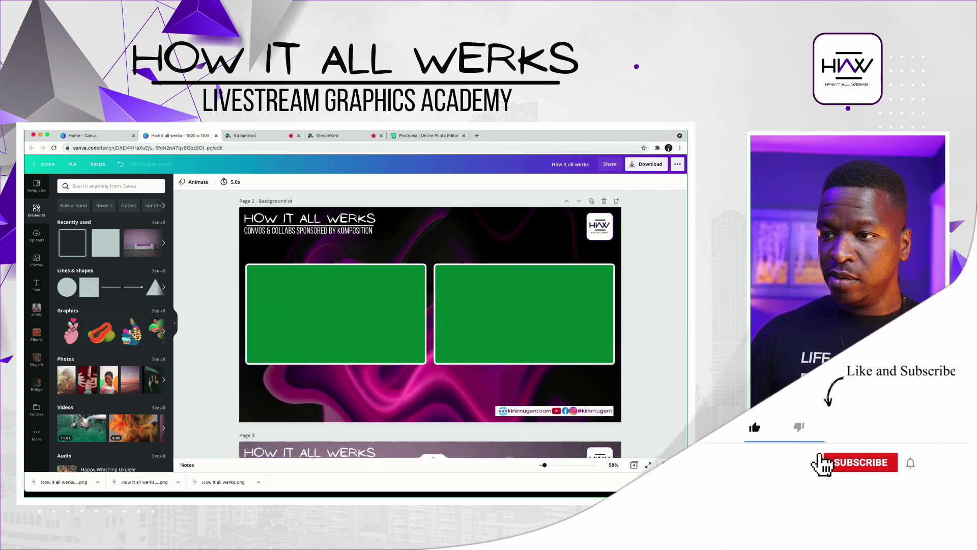
text(mes)
click(430, 244)
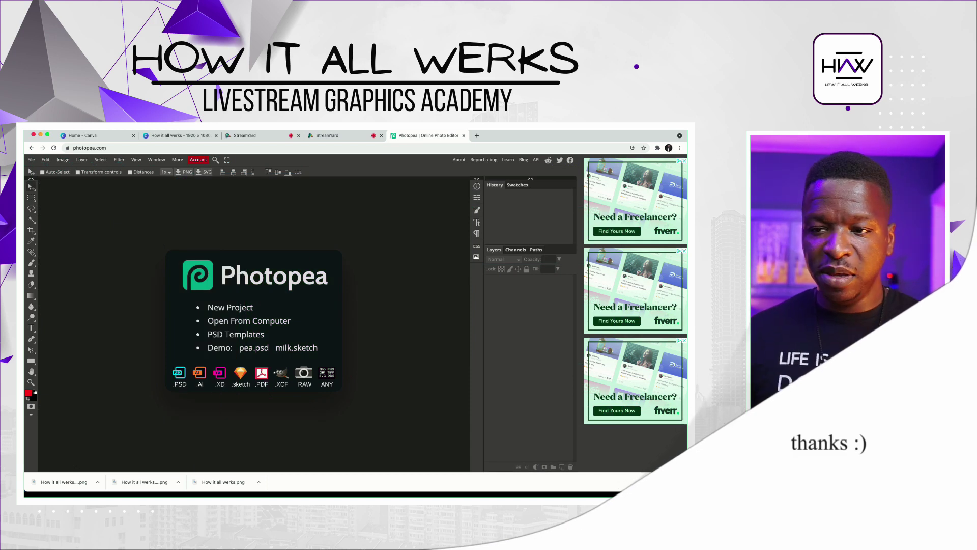
Step: Open the file How it all werks (2).png from Downloads in Photopea
click(31, 159)
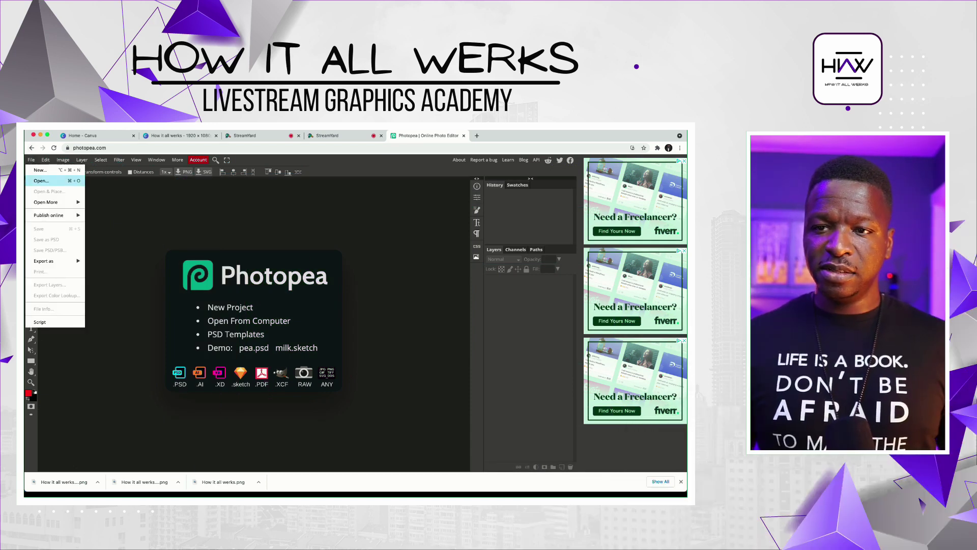
click(43, 180)
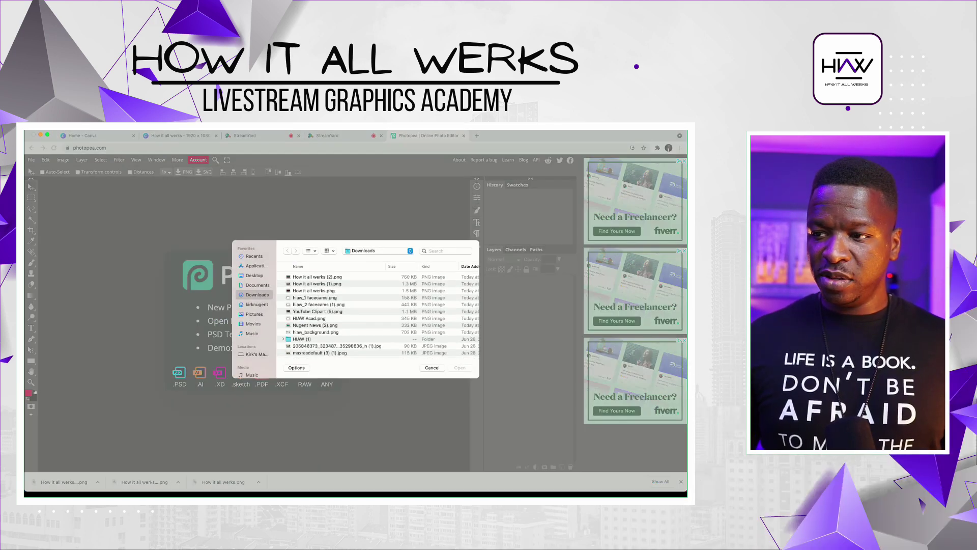
click(317, 277)
key(Return)
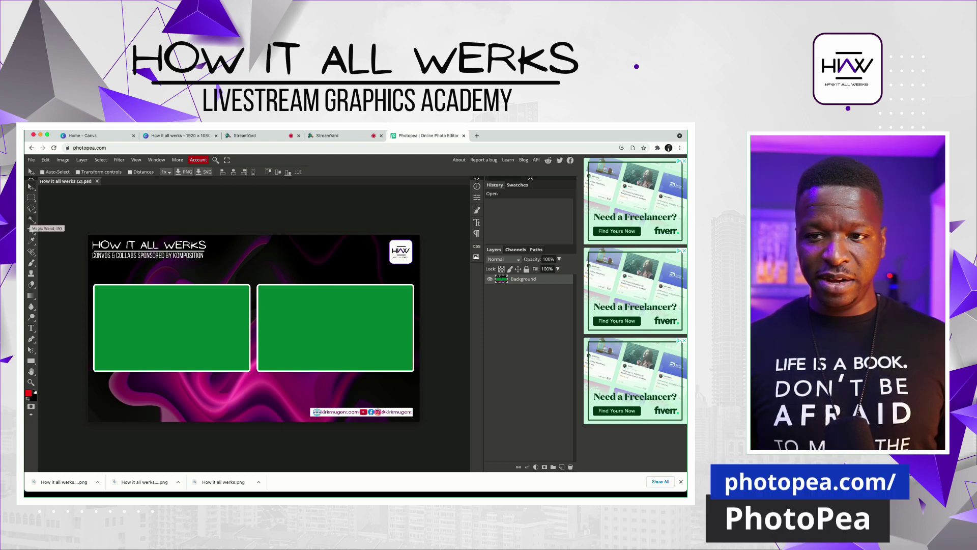
Step: Select the left and right green rectangles with the Magic Wand and clear each one to transparency
click(31, 219)
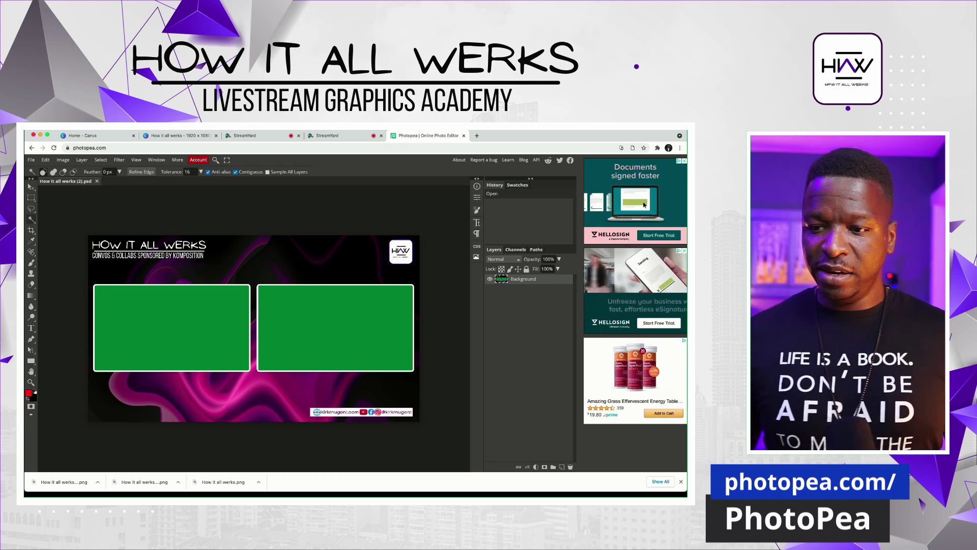
click(171, 327)
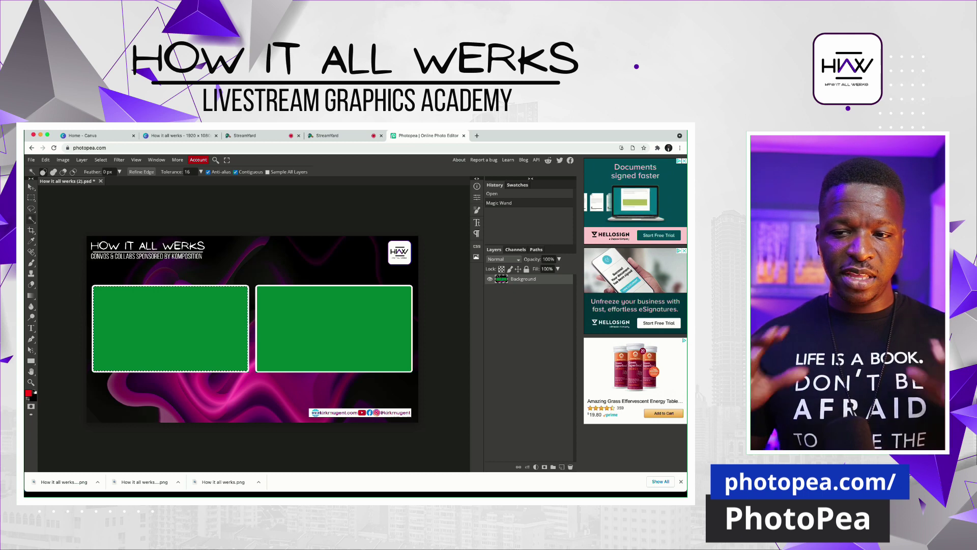
key(Delete)
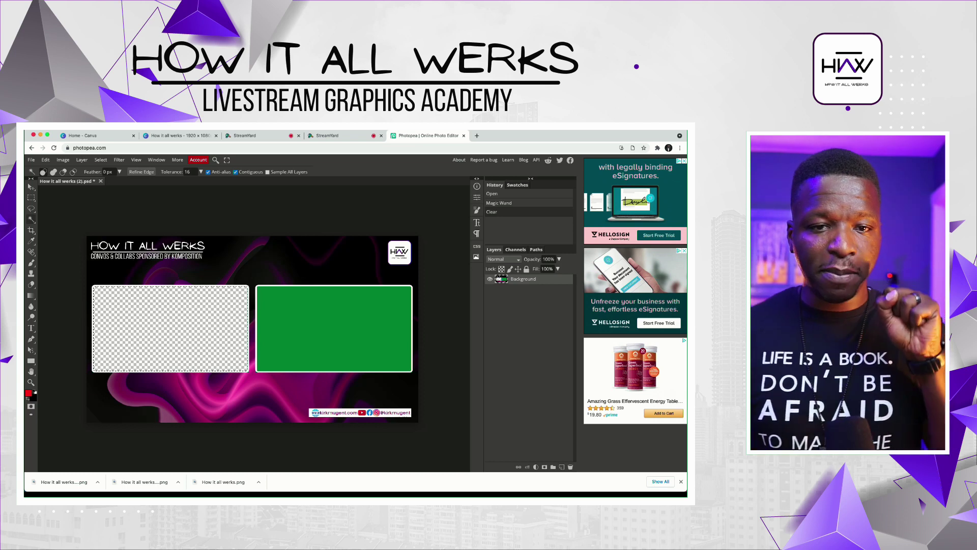
click(333, 328)
key(Delete)
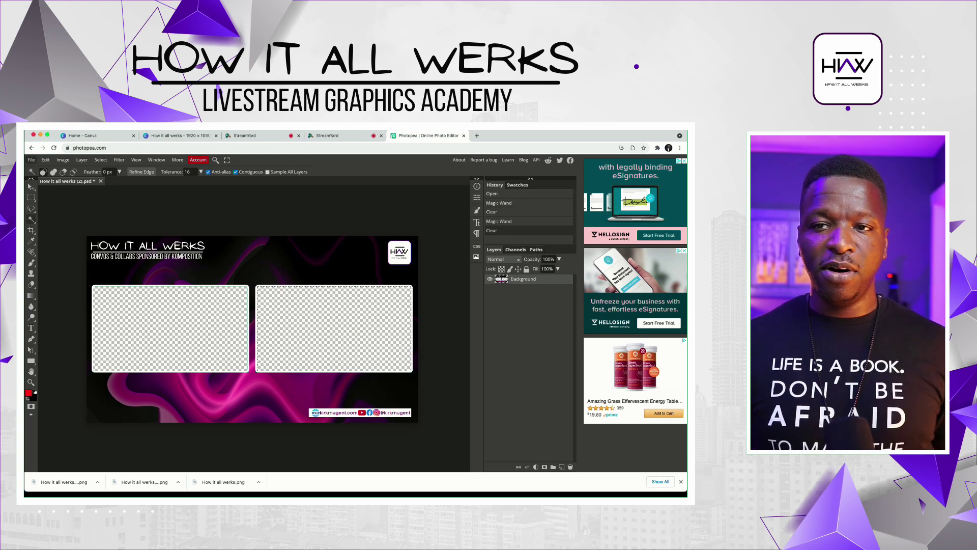
Step: Export the overlay with the transparent camera cutouts as a PNG, keeping the default export settings
click(31, 159)
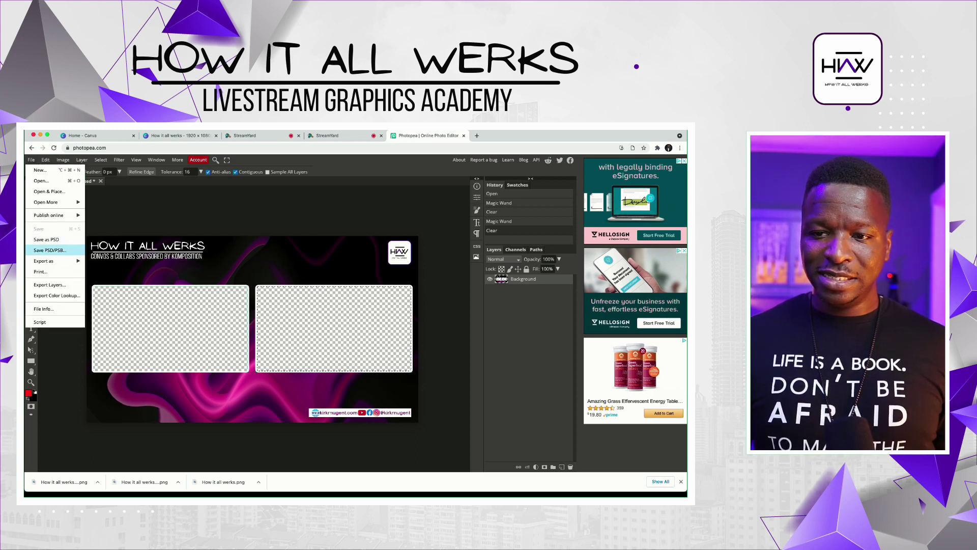
mouse_move(49, 261)
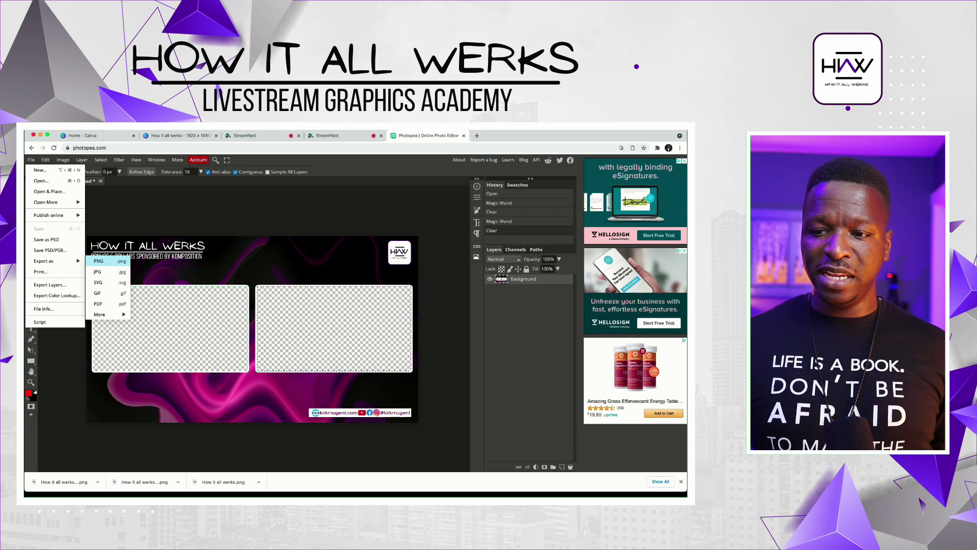
click(100, 261)
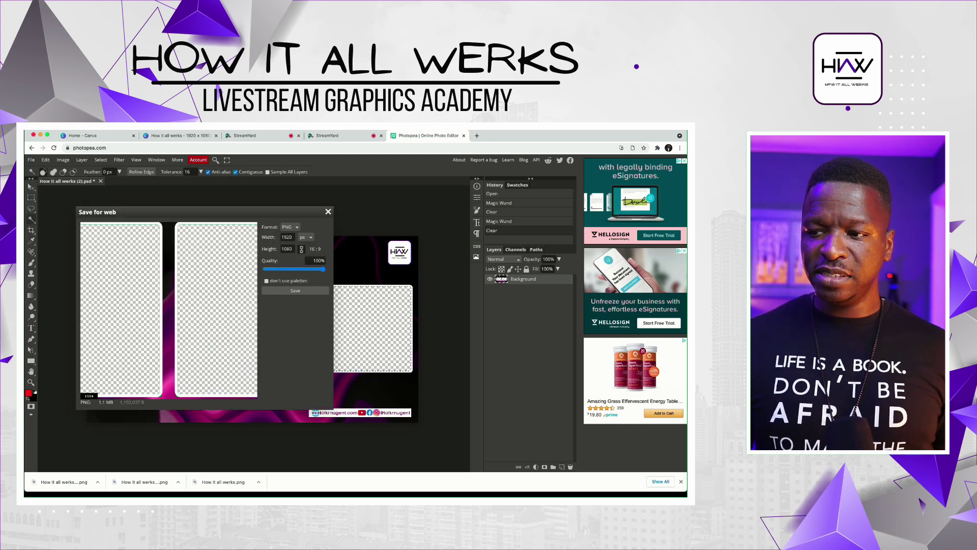
click(295, 290)
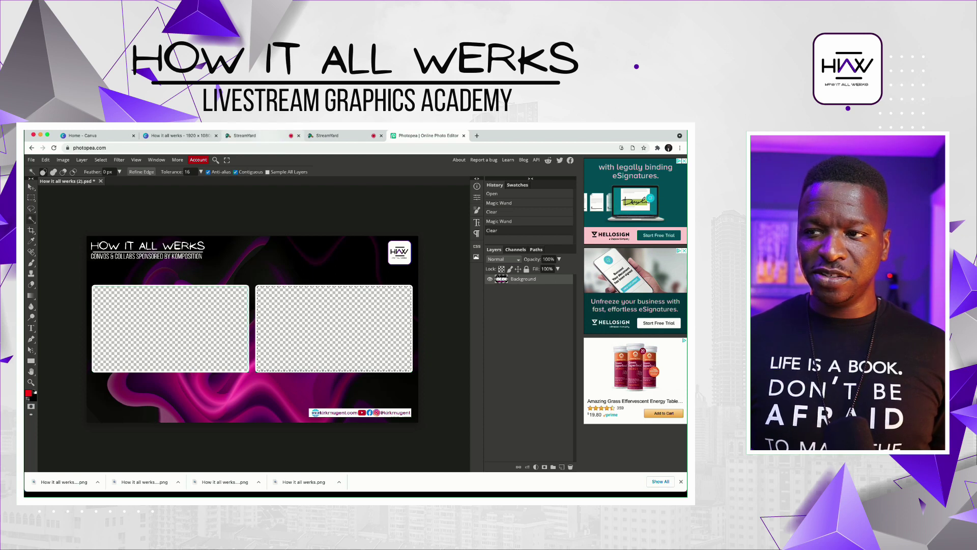
Step: Switch to StreamYard, upload How it all werks (2) (1).png as an overlay and show it on the stage
click(270, 136)
scroll(603, 273, down, 4)
scroll(603, 272, down, 5)
scroll(602, 364, up, 2)
scroll(544, 353, up, 5)
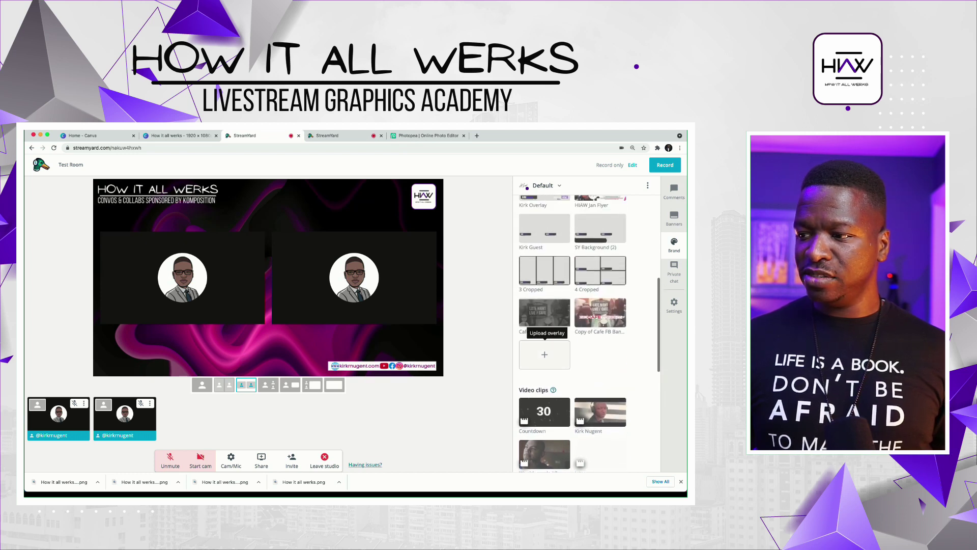
click(545, 353)
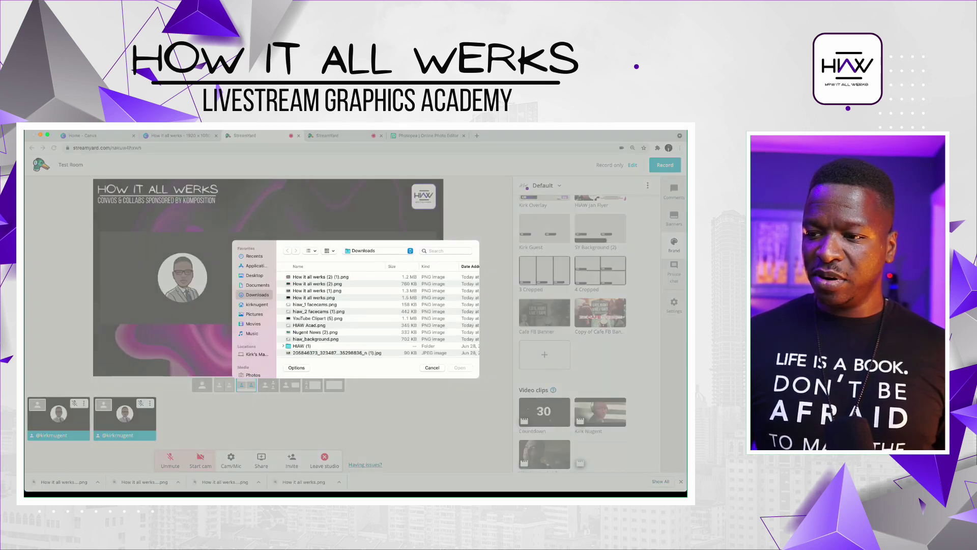
click(320, 276)
key(Return)
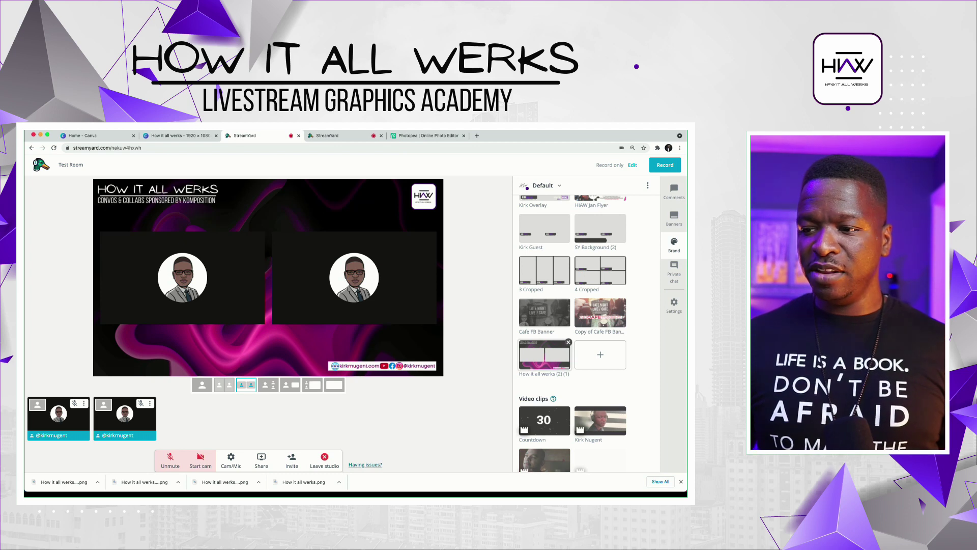
click(544, 355)
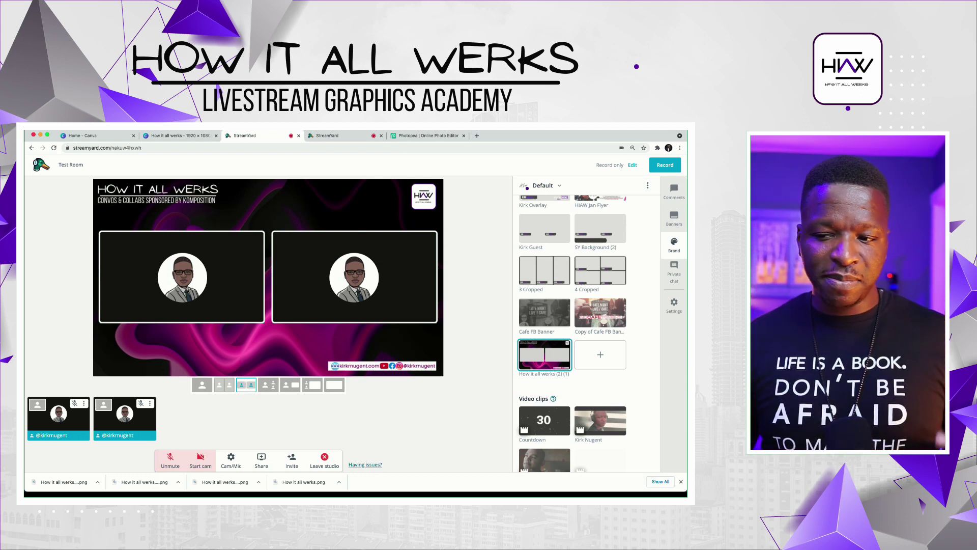
Step: Start the camera for both participants, using the second StreamYard tab for the other one
click(200, 460)
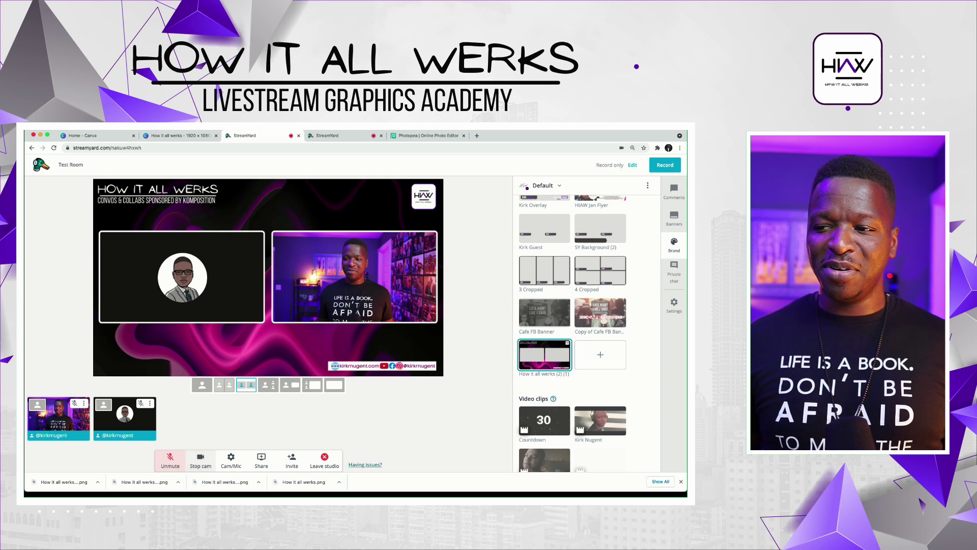
click(334, 136)
click(200, 460)
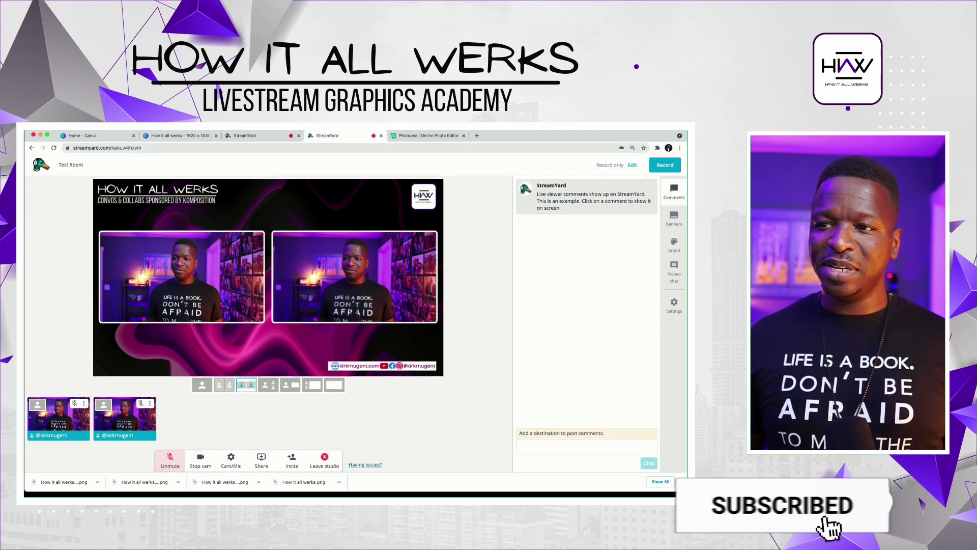
Step: Return to the first StreamYard tab and turn on Show display names in the brand settings
click(257, 136)
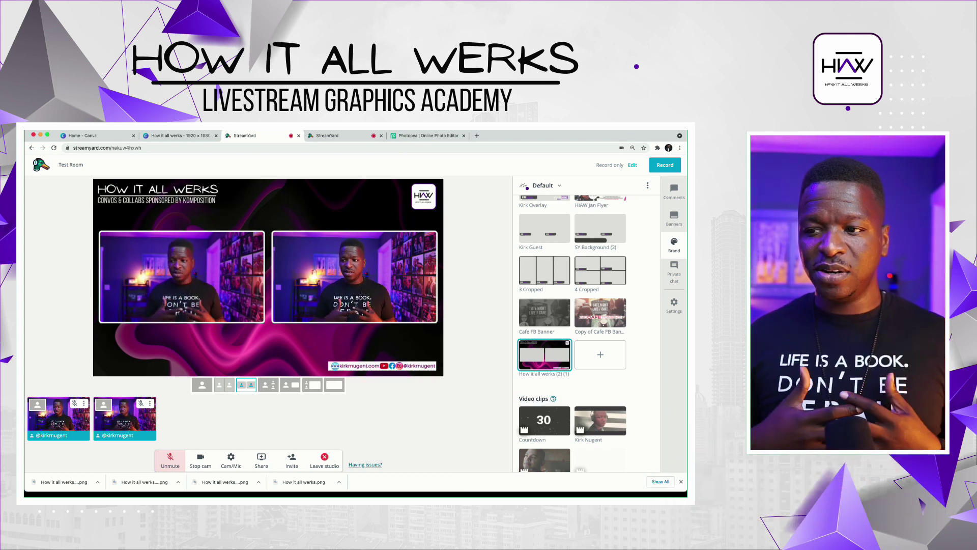
scroll(573, 331, down, 10)
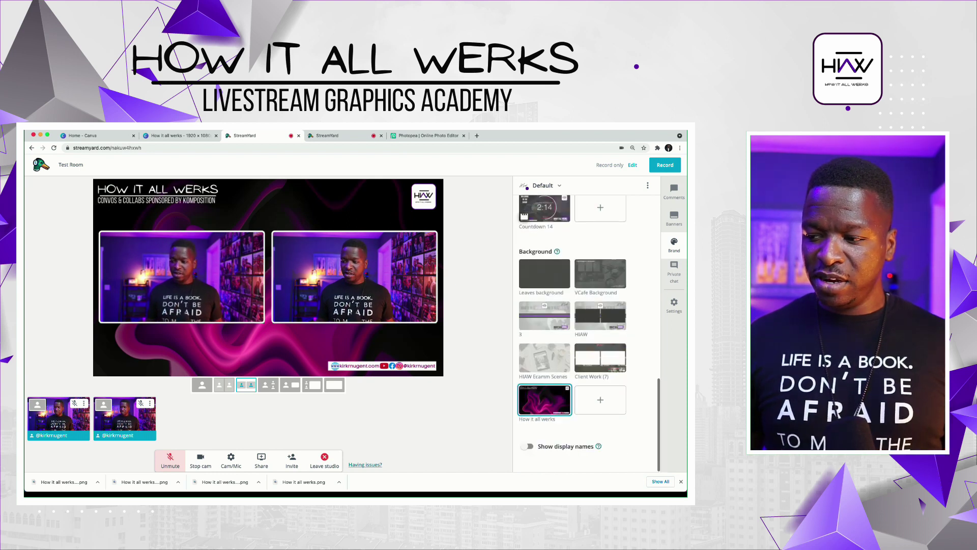
click(527, 446)
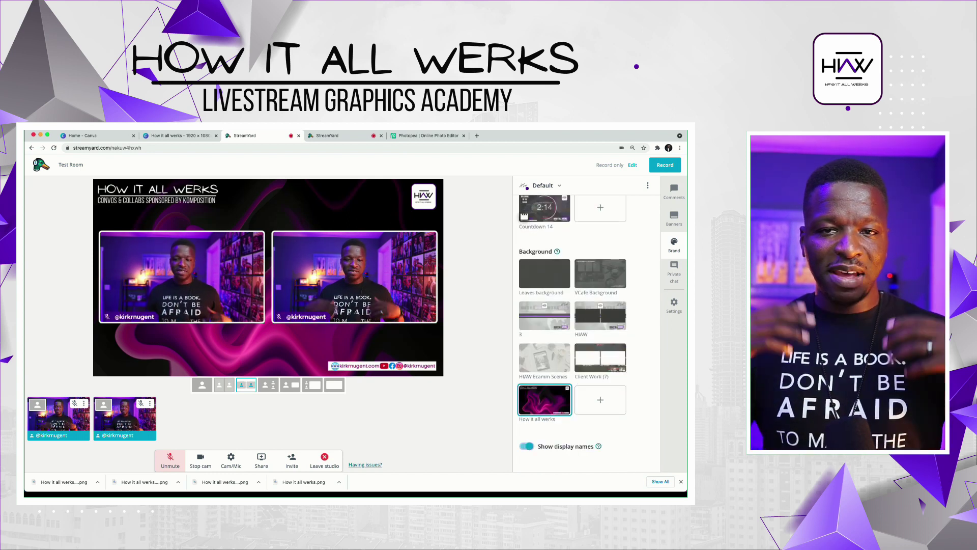